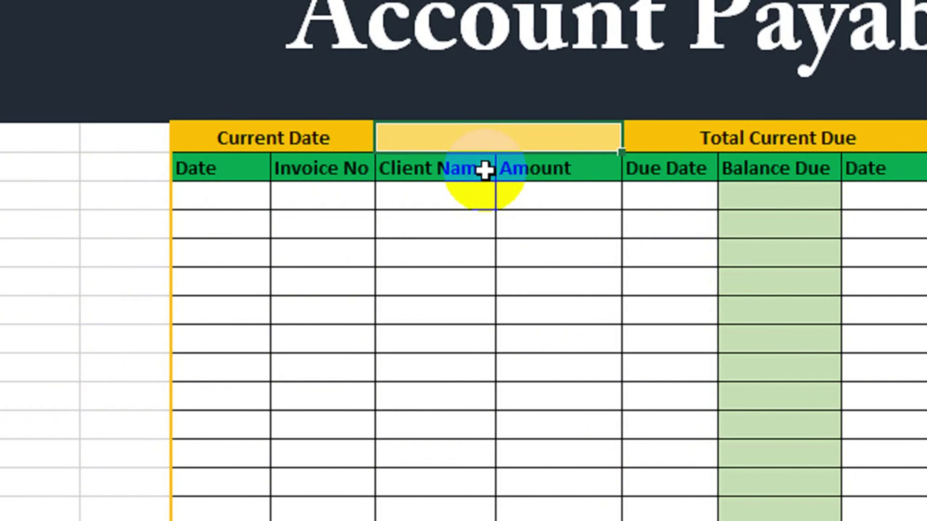
# Step: Enter the formula =TODAY() in the cell beside Current Date
pyautogui.write('=')
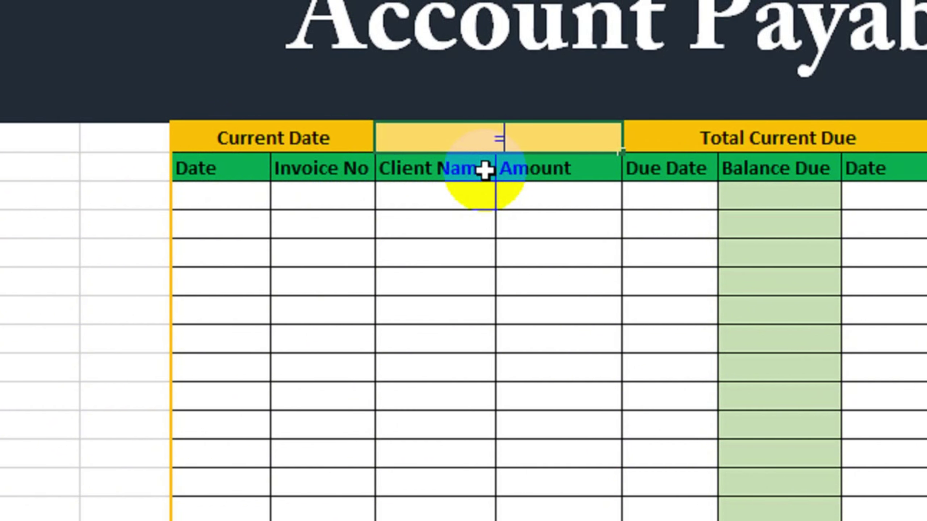
pyautogui.write('toda')
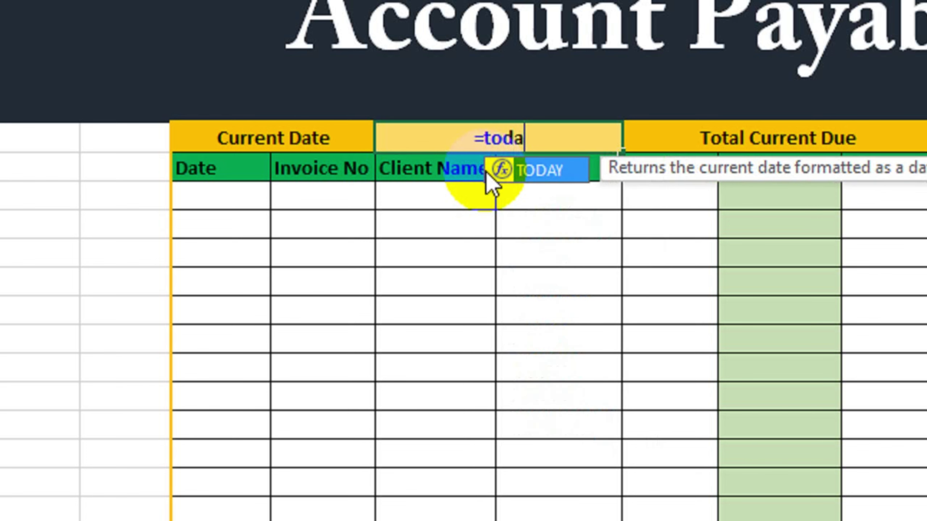
pyautogui.write('y()')
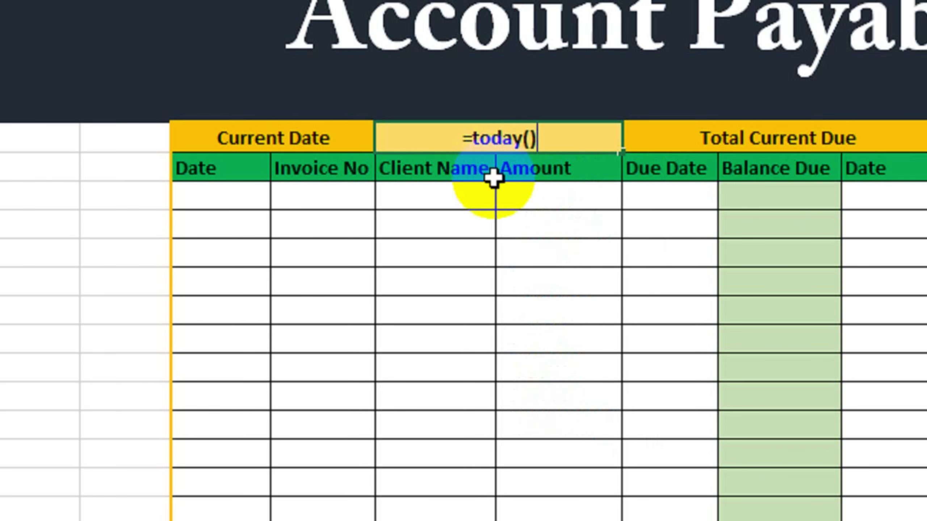
pyautogui.press('Return')
# Step: Format the Current Date value with the 14-Mar-12 date type
pyautogui.click(529, 133)
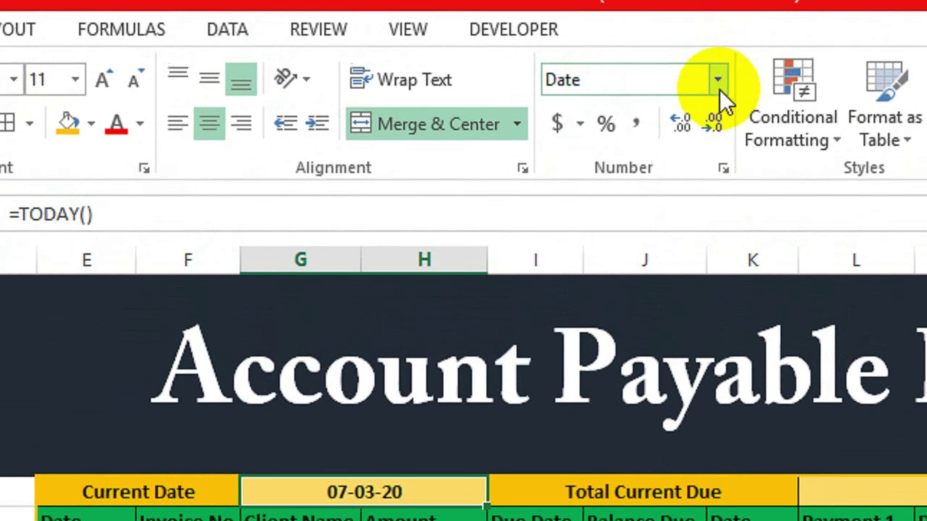
pyautogui.click(718, 79)
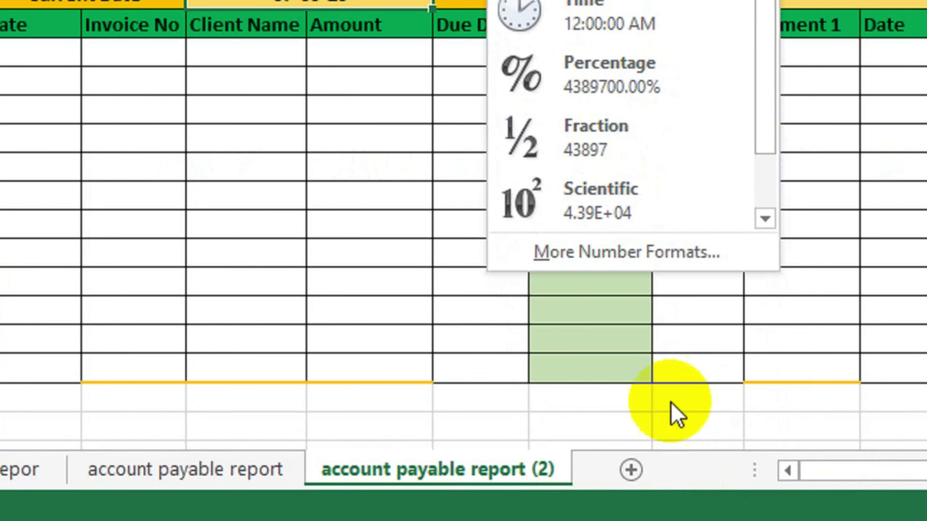
pyautogui.click(612, 251)
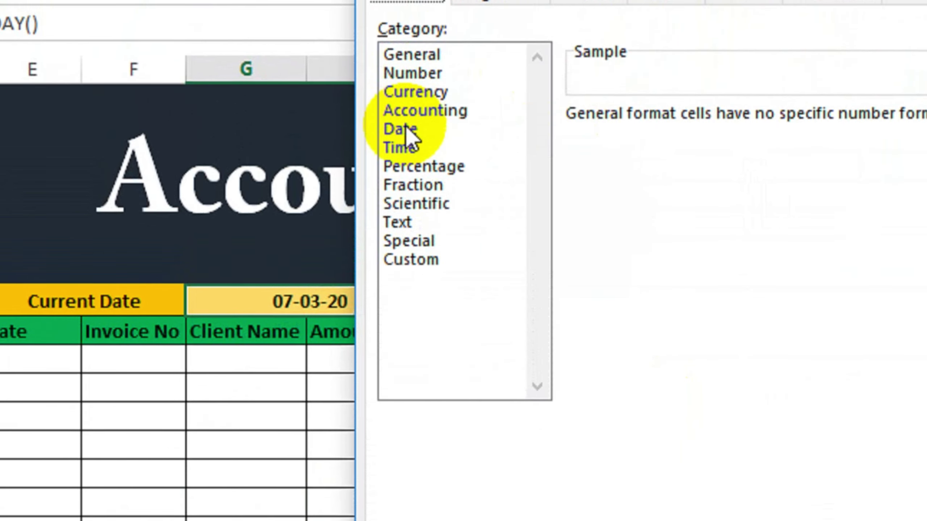
pyautogui.click(405, 132)
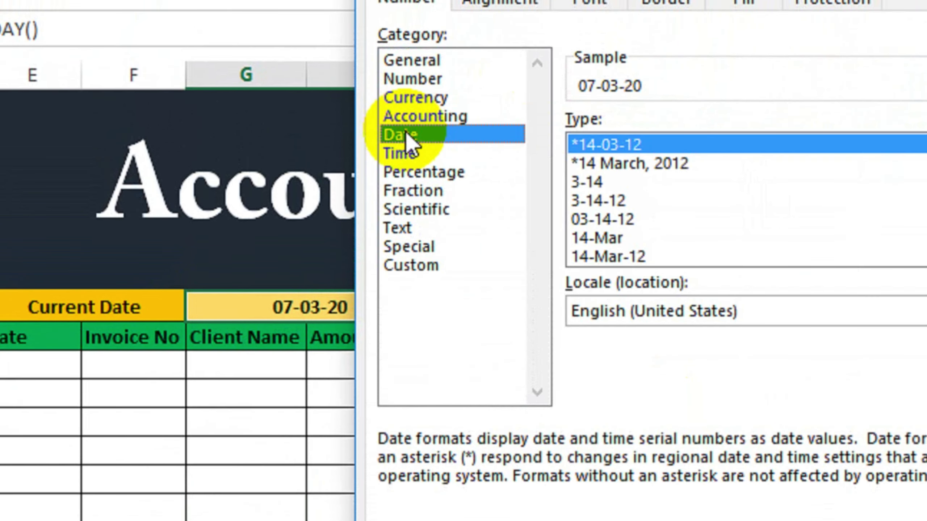
pyautogui.click(646, 252)
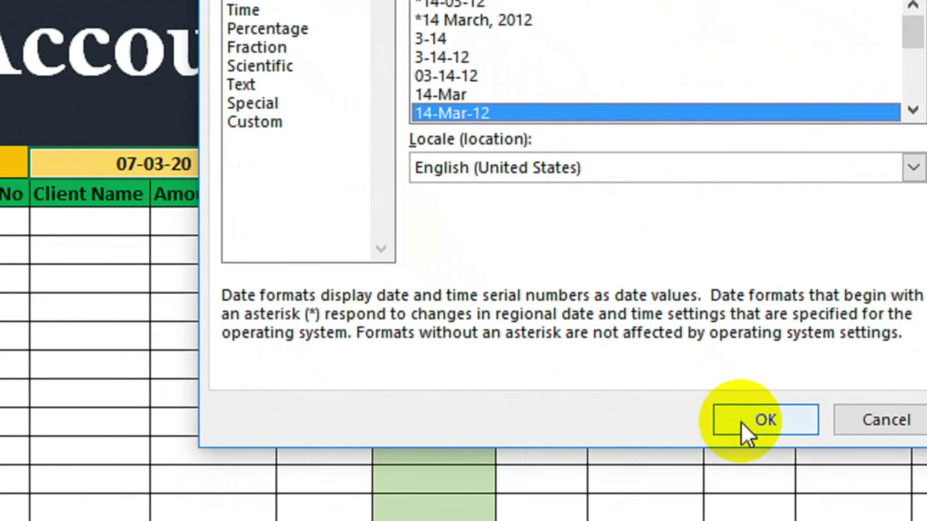
pyautogui.click(744, 435)
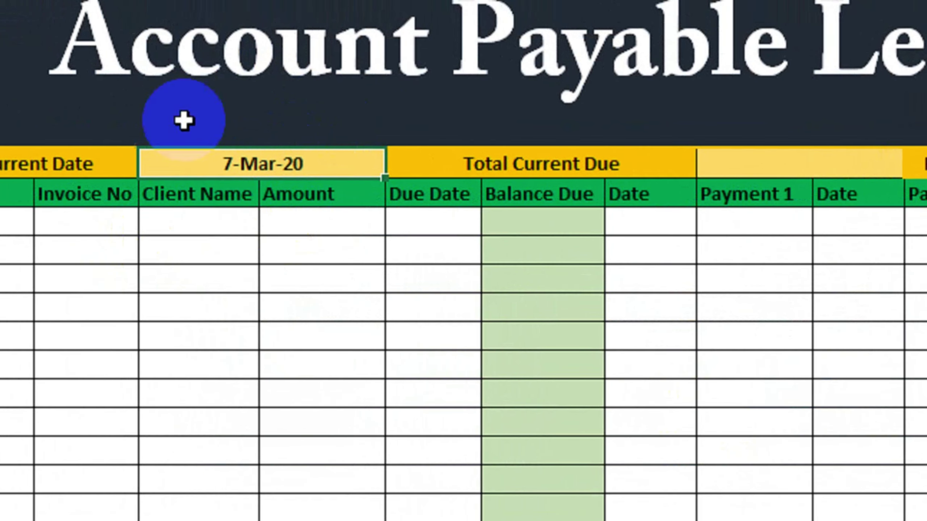
pyautogui.click(177, 221)
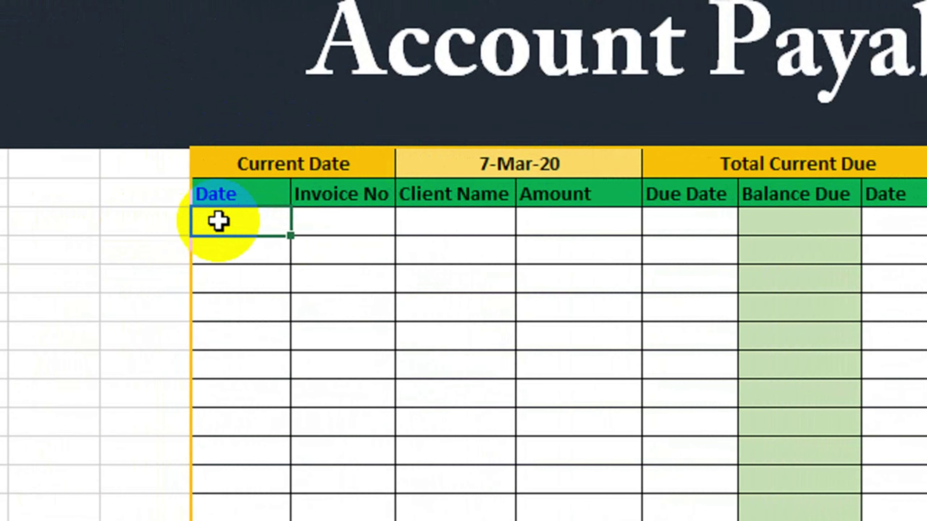
pyautogui.write('3')
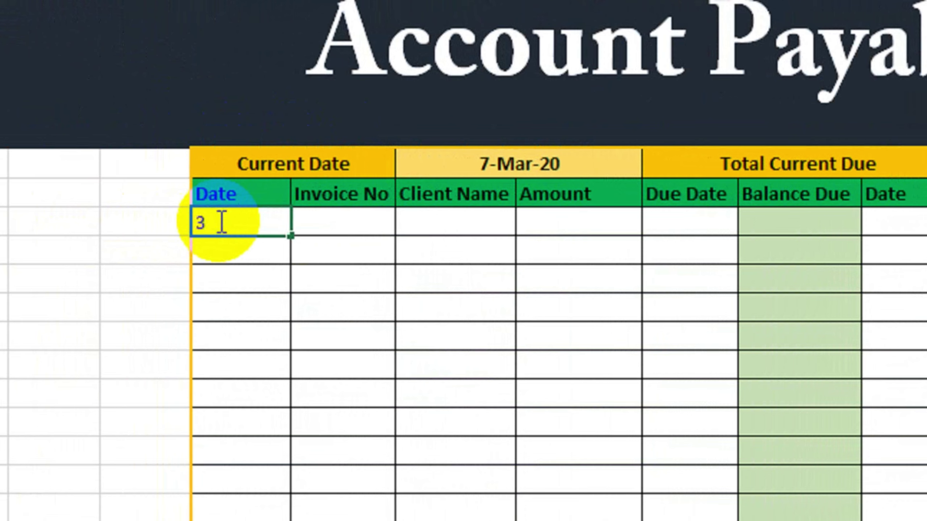
pyautogui.press('BackSpace')
pyautogui.press('BackSpace')
pyautogui.press('Return')
# Step: Enter 7-mar-2020 as the invoice date in the first row of the ledger
pyautogui.click(219, 221)
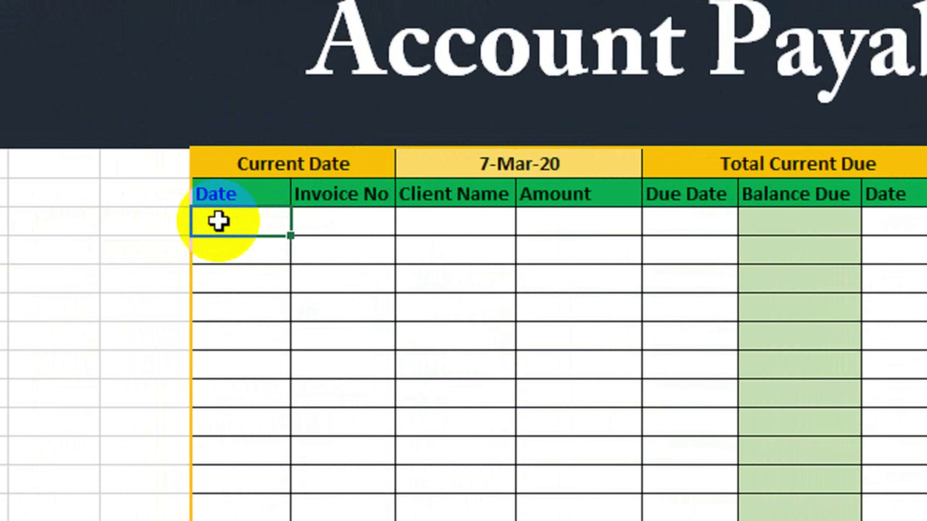
pyautogui.write('7')
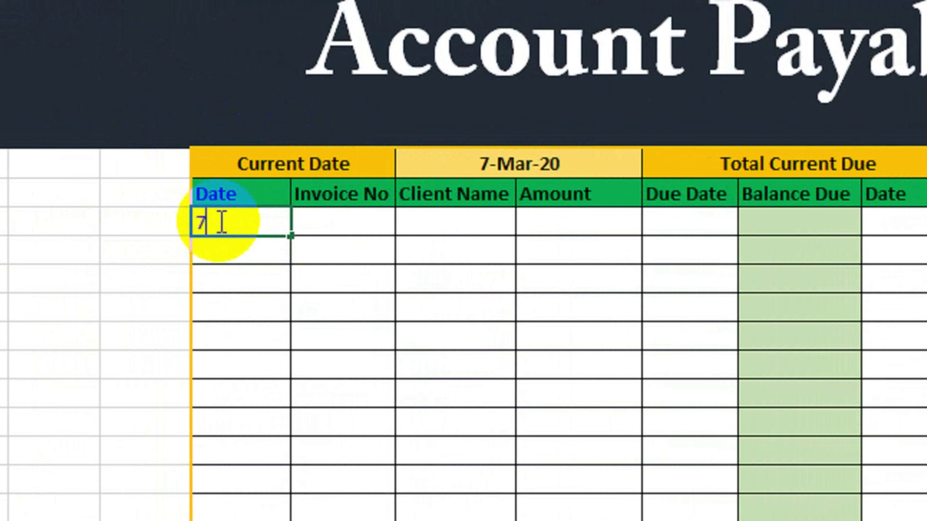
pyautogui.write('-mar-2')
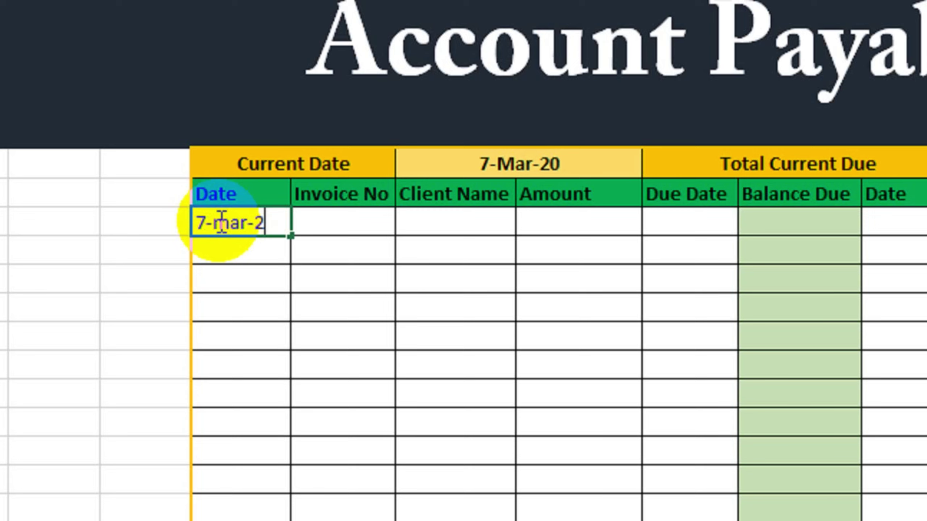
pyautogui.write('020')
pyautogui.press('Return')
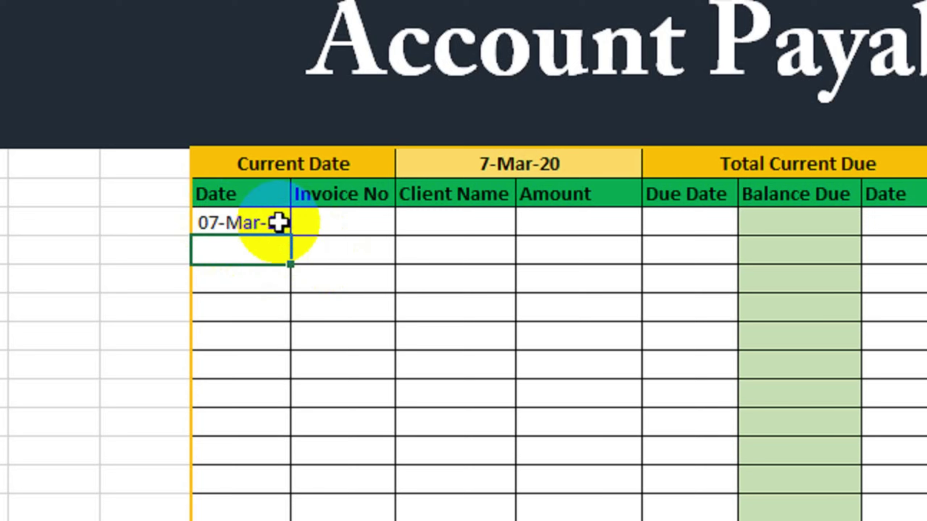
# Step: Complete the first ledger row with invoice number 1, client name ABC and an amount of 60000
pyautogui.click(356, 224)
pyautogui.write('1')
pyautogui.press('Tab')
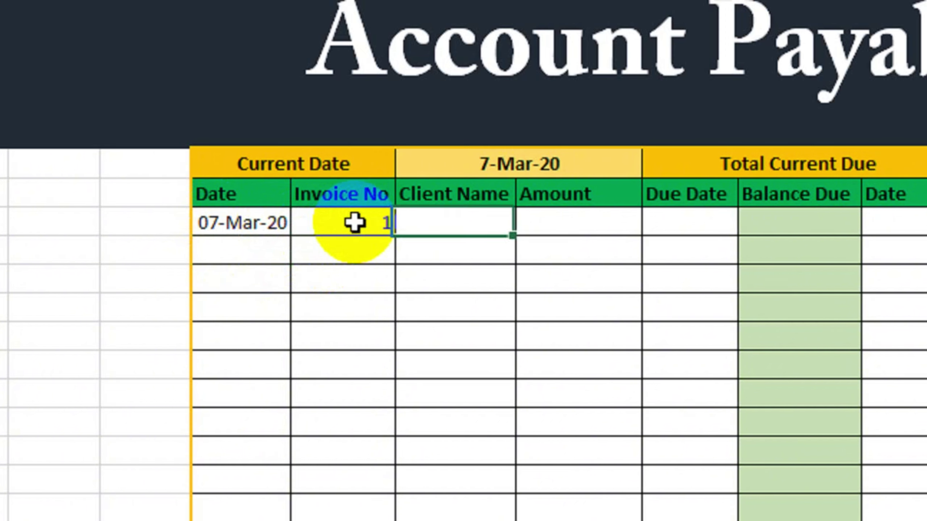
pyautogui.write('ABC')
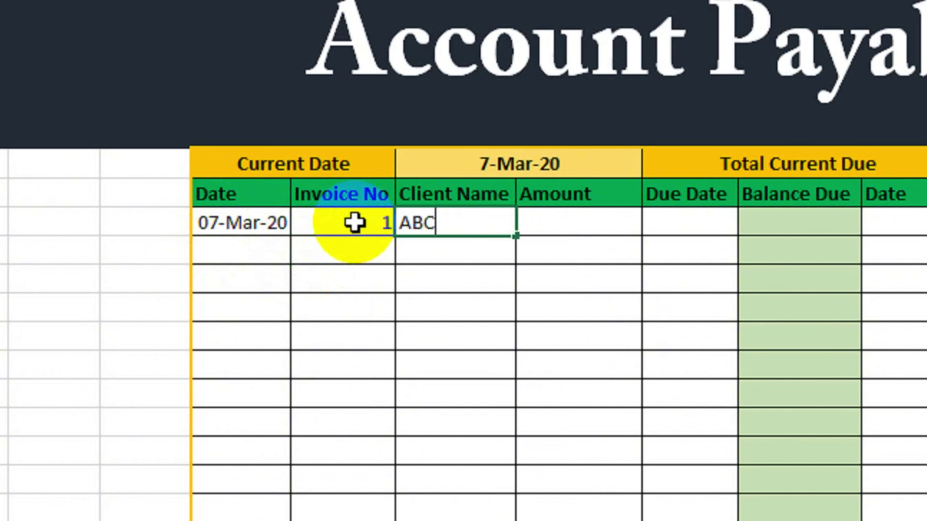
pyautogui.press('Tab')
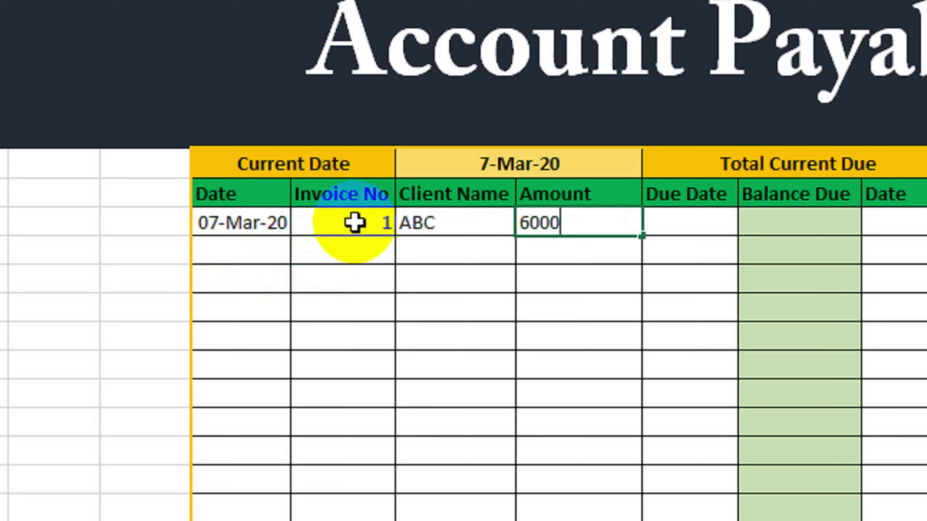
pyautogui.write('60000')
pyautogui.press('Return')
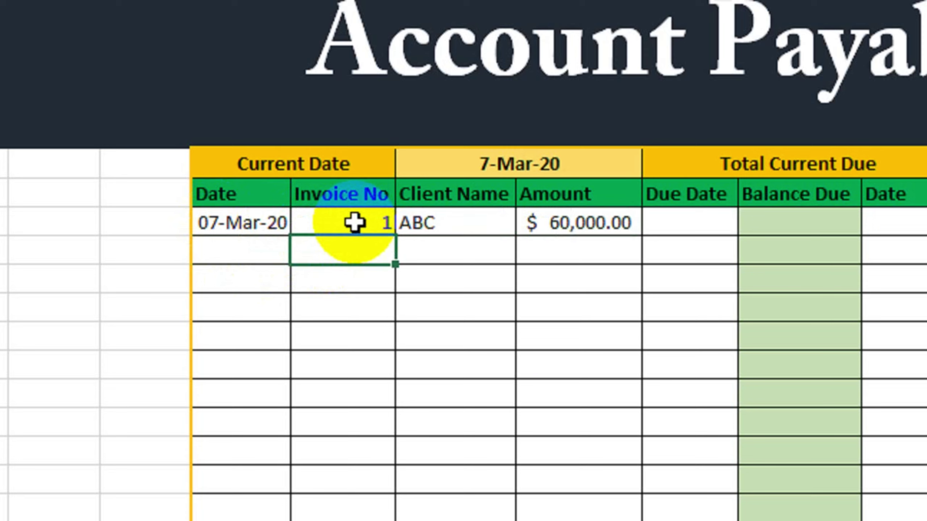
# Step: Try other currencies, including the British pound, for the first row's Amount and restore the English (United States) dollar accounting format
pyautogui.click(589, 227)
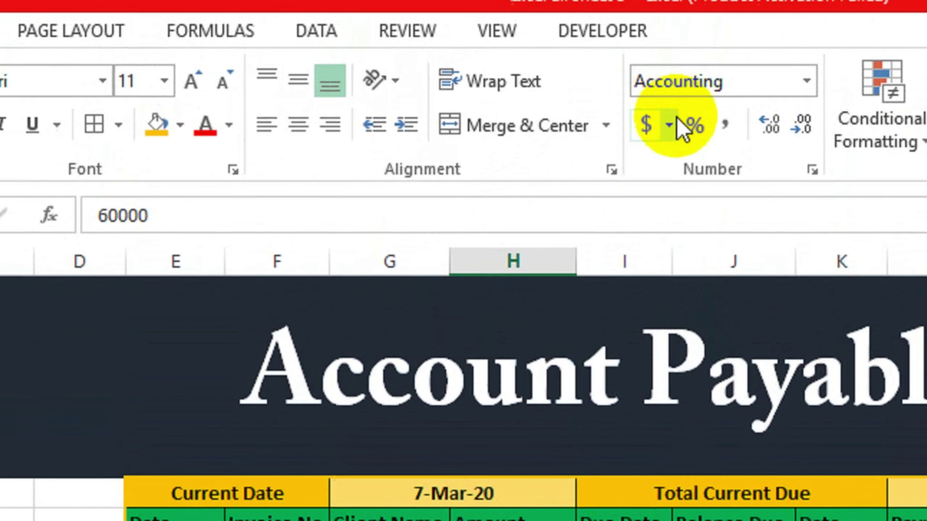
pyautogui.click(667, 140)
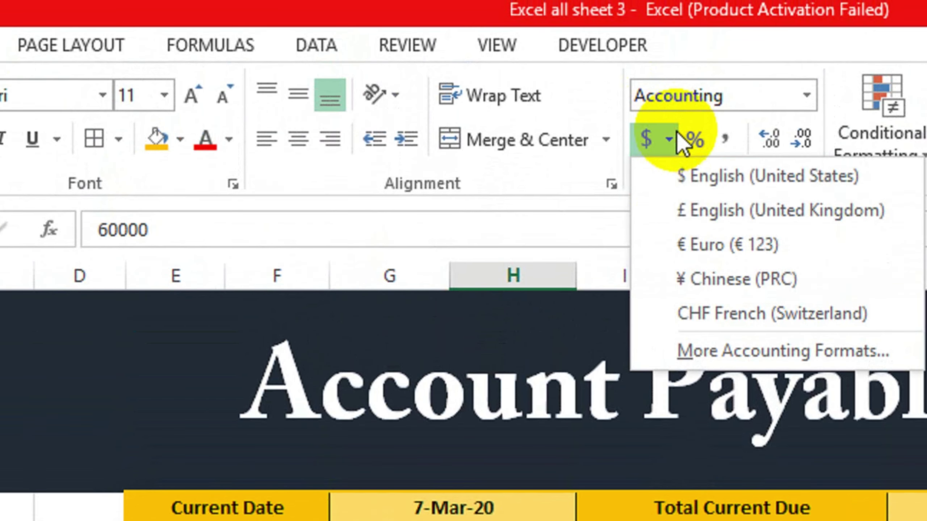
pyautogui.click(701, 214)
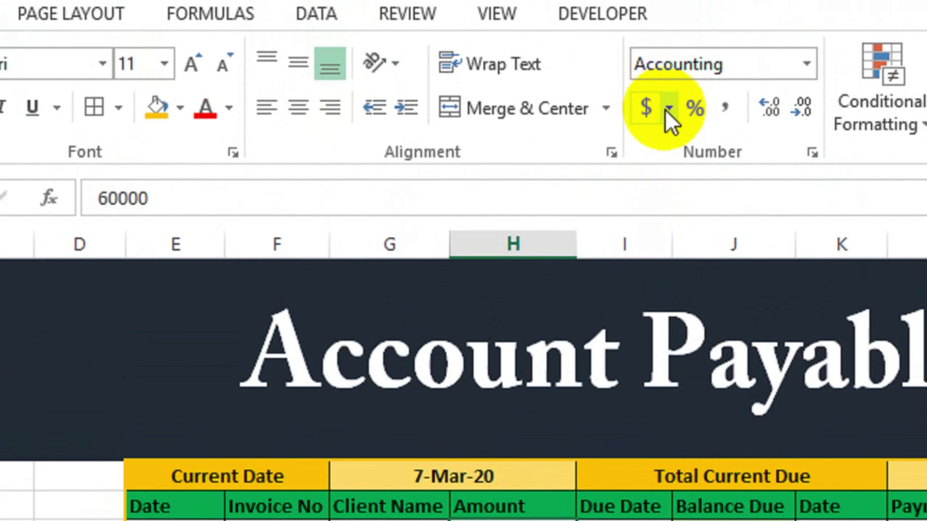
pyautogui.click(668, 44)
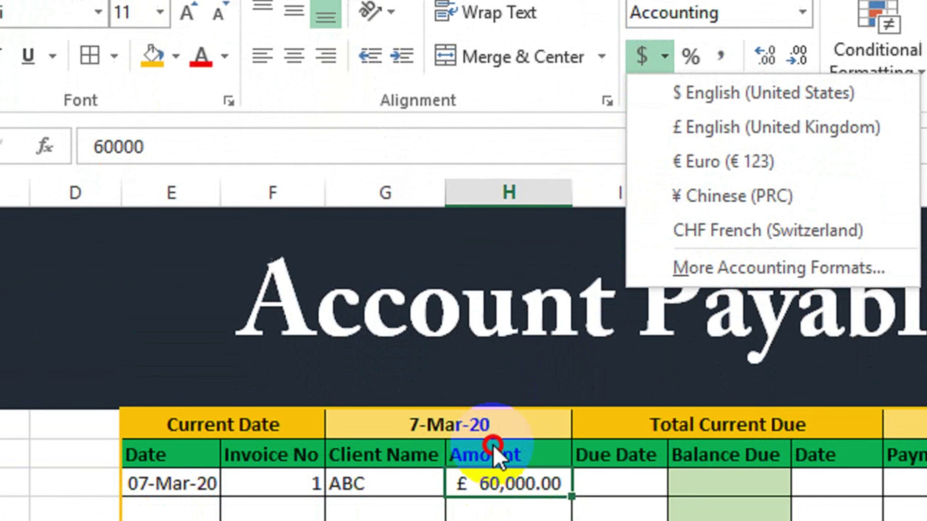
pyautogui.click(710, 237)
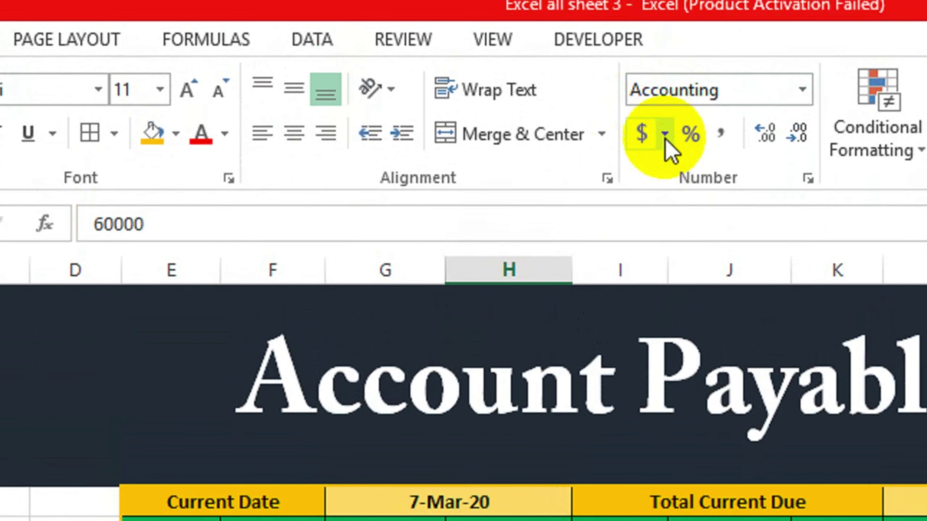
pyautogui.click(664, 15)
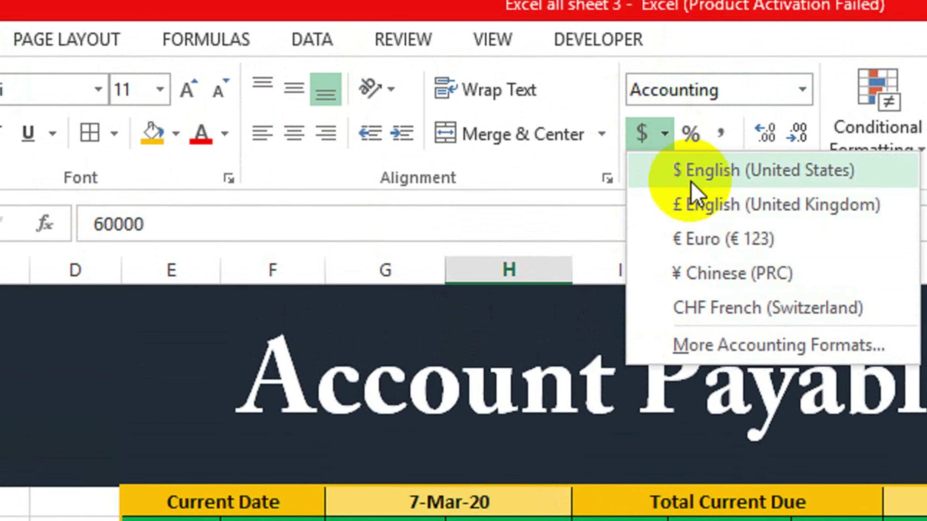
pyautogui.click(679, 171)
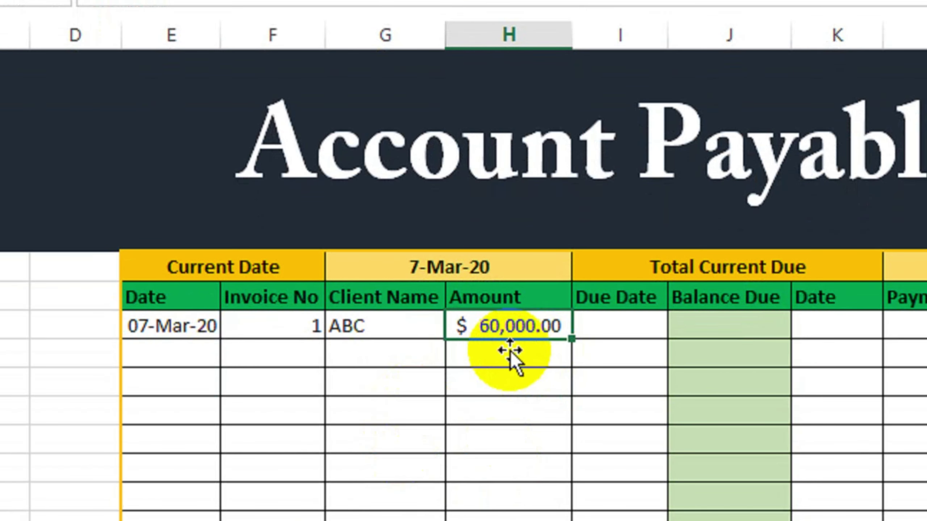
# Step: Calculate the first row's Due Date as 30 days after the invoice date with the formula =E10+30
pyautogui.click(620, 327)
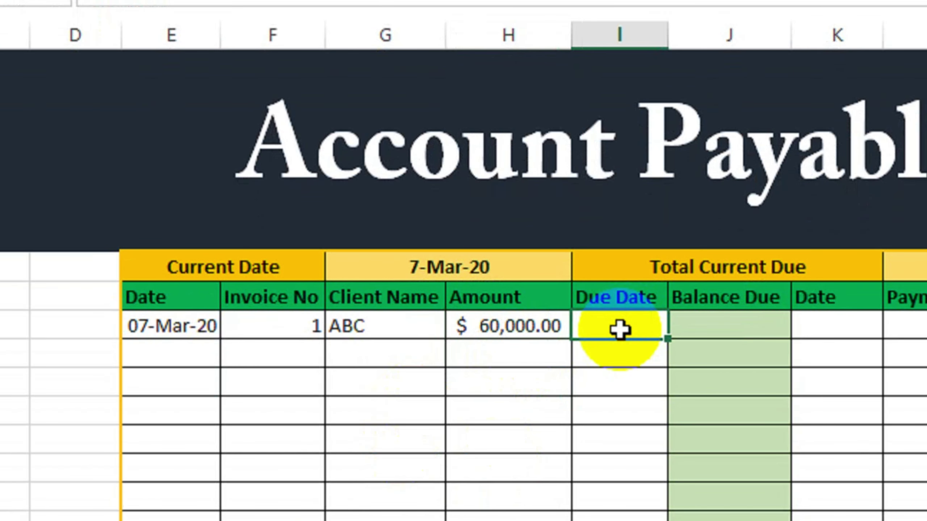
pyautogui.write('=')
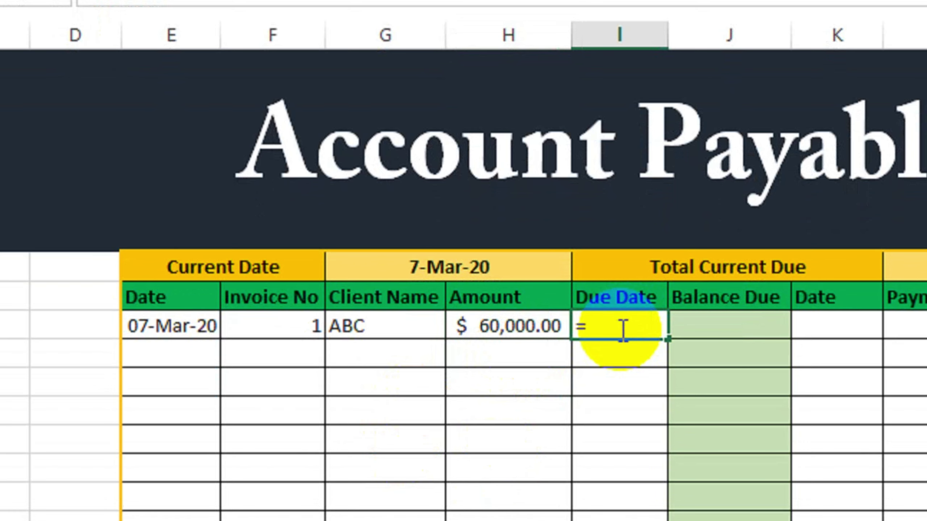
pyautogui.click(199, 324)
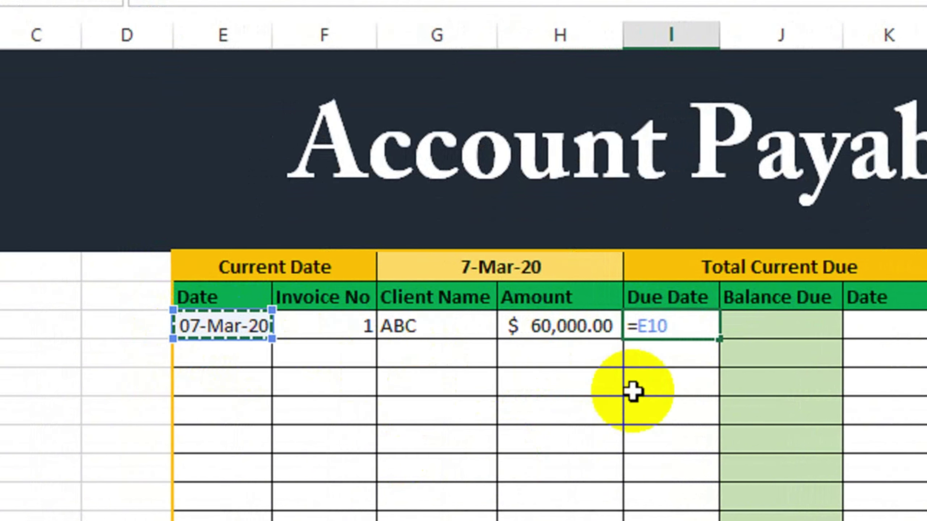
pyautogui.write('+30')
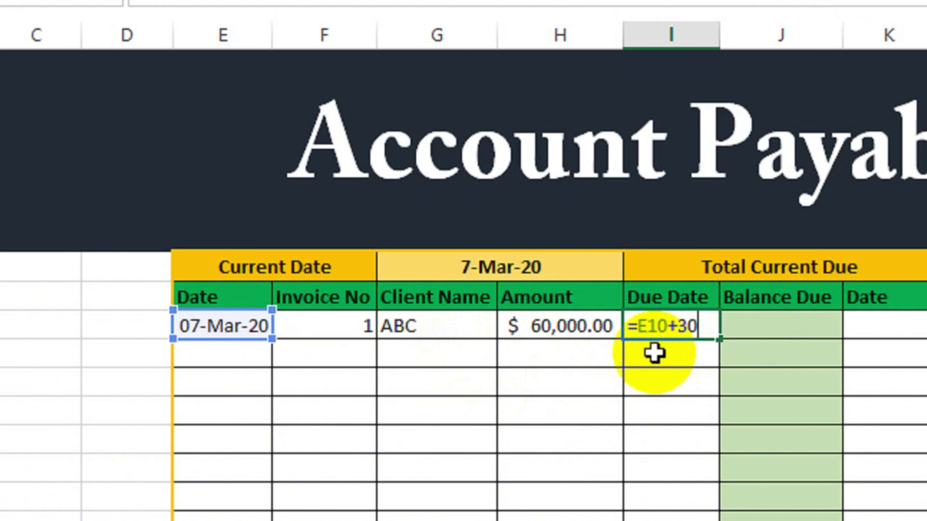
pyautogui.press('Return')
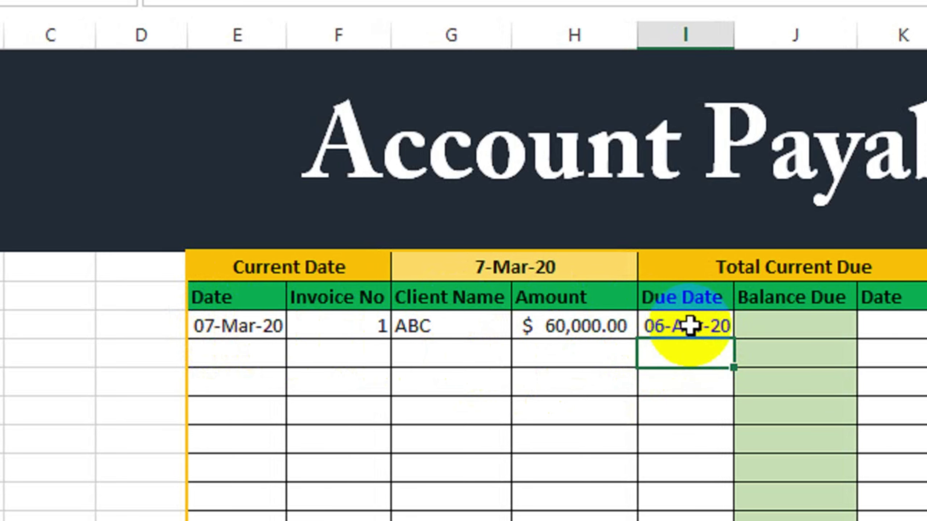
# Step: Enter 10-mar-2020 as the date of the first payment in the first ledger row
pyautogui.click(735, 330)
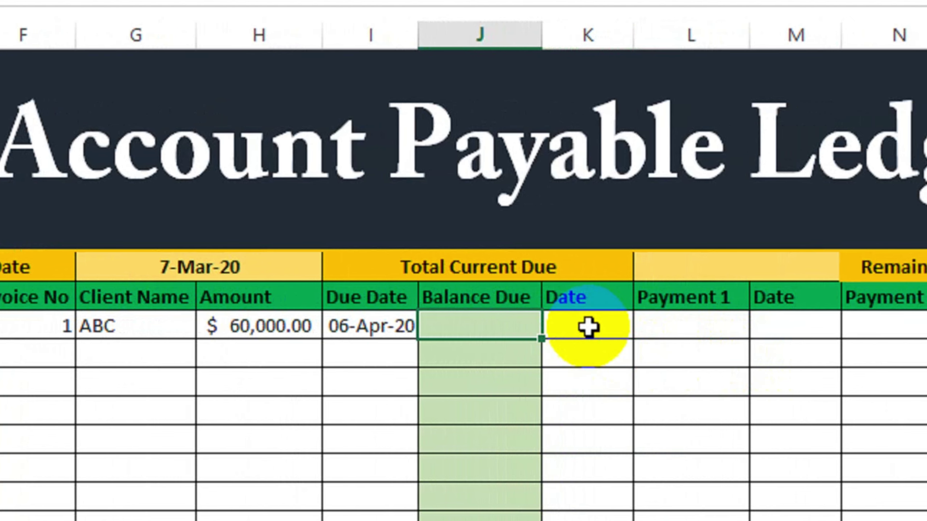
pyautogui.click(588, 327)
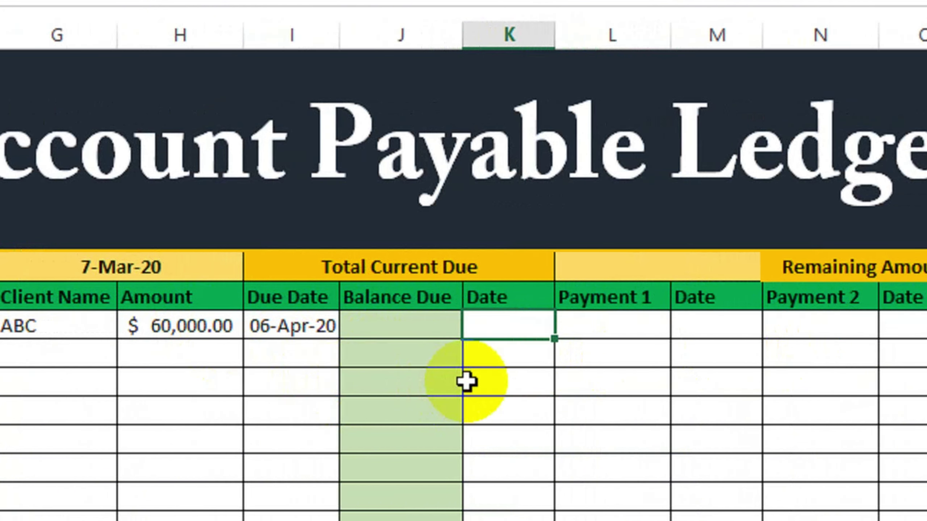
pyautogui.write('10-m')
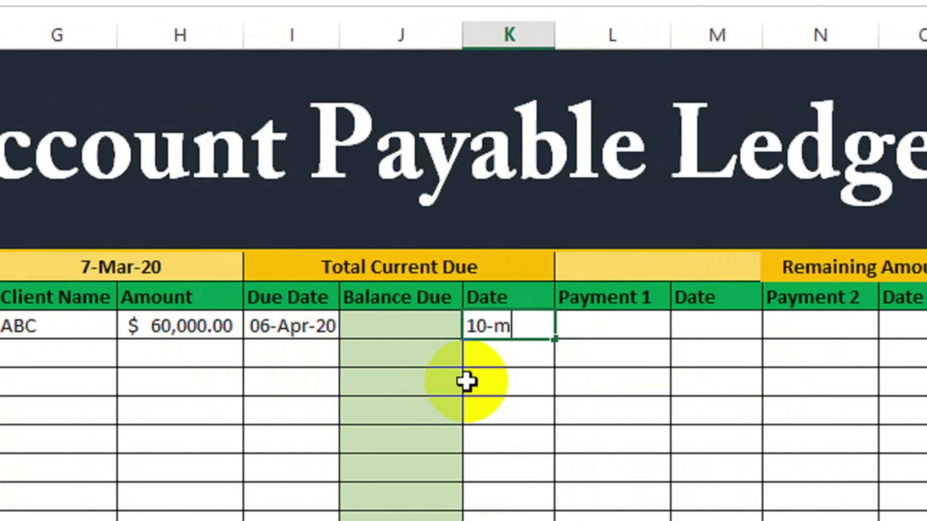
pyautogui.write('a-2020')
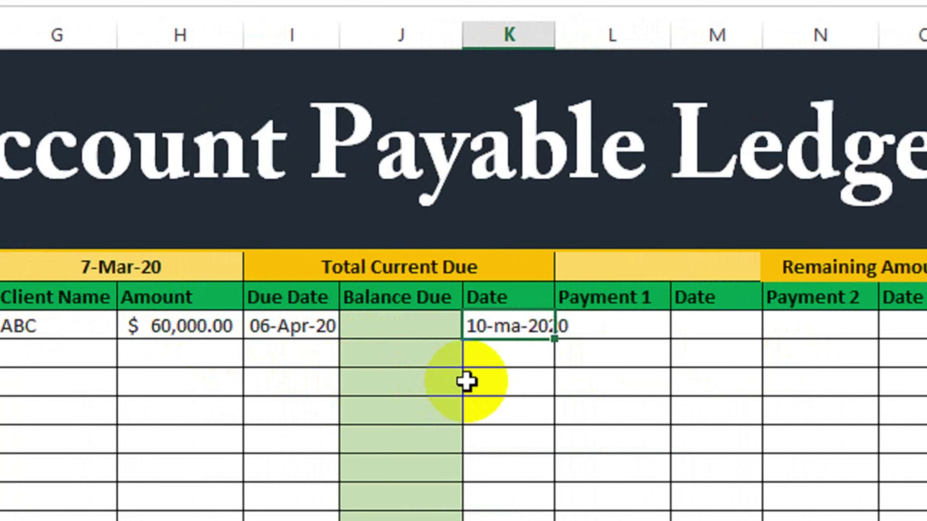
pyautogui.press('Left')
pyautogui.press('Left')
pyautogui.click(514, 325)
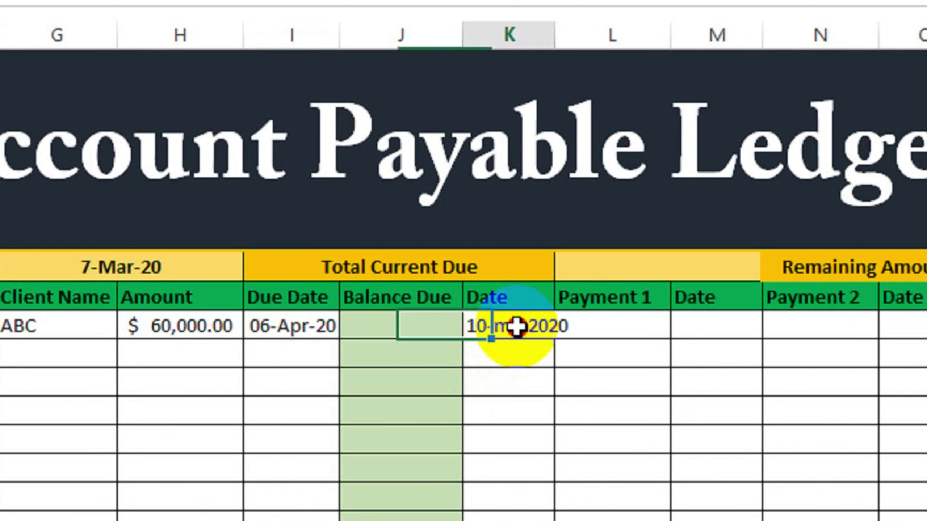
pyautogui.write('r')
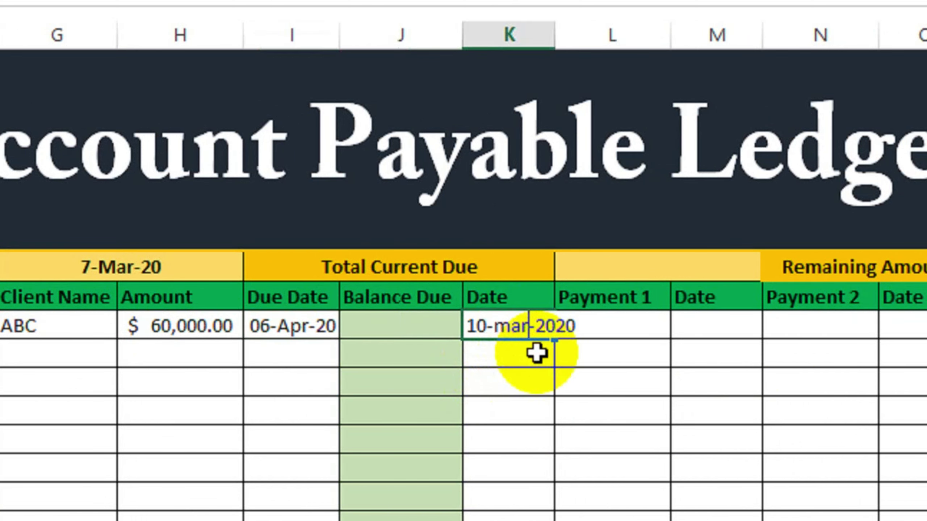
pyautogui.press('Return')
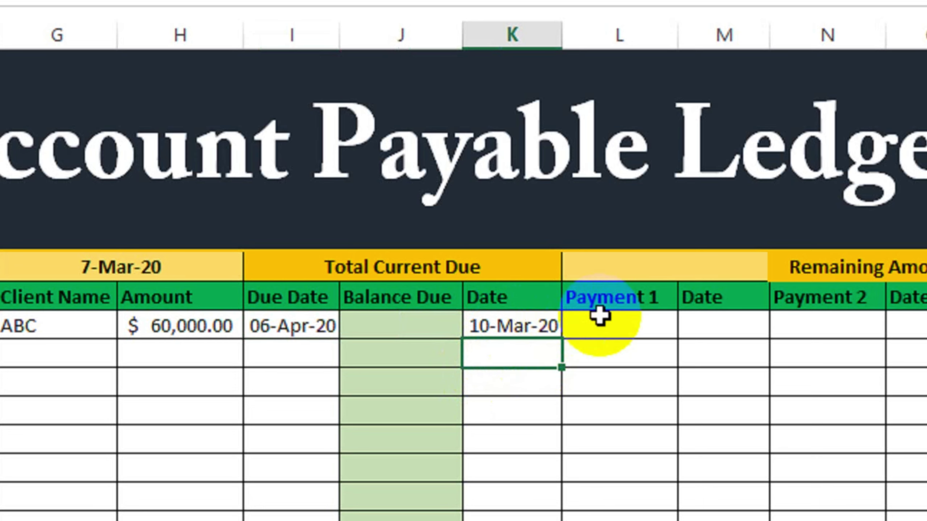
# Step: Enter 10000 as the Payment 1 amount in the first ledger row
pyautogui.click(609, 320)
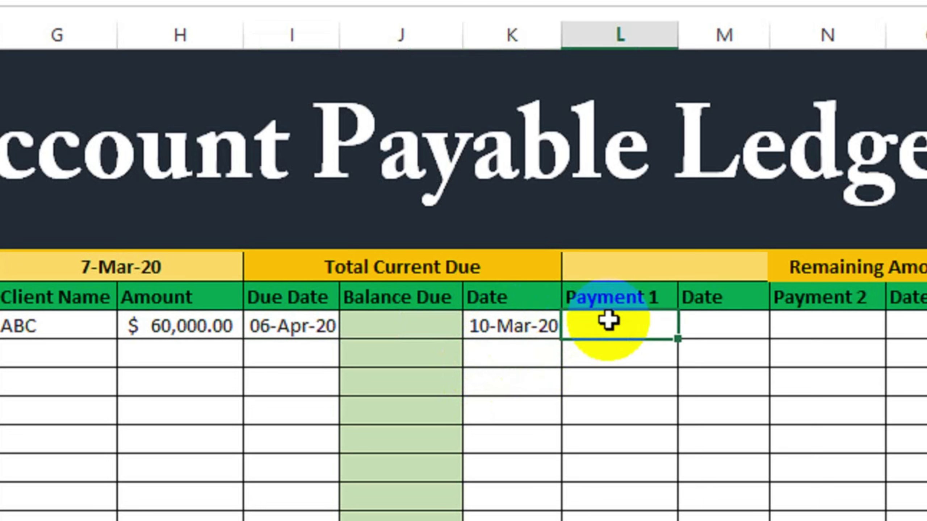
pyautogui.write('10000')
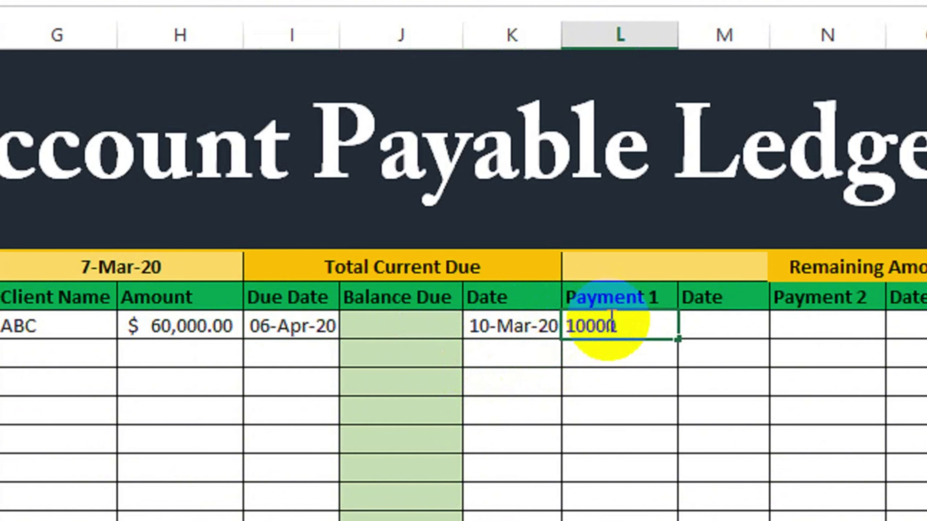
pyautogui.press('Tab')
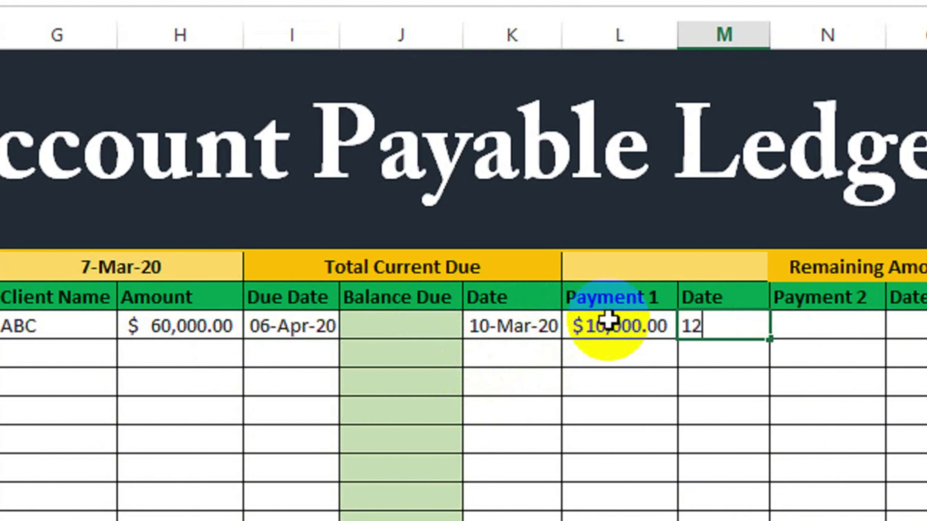
# Step: Record the first row's second payment with the date 12-mar-2020 and a Payment 2 amount of 5000
pyautogui.write('12-ma')
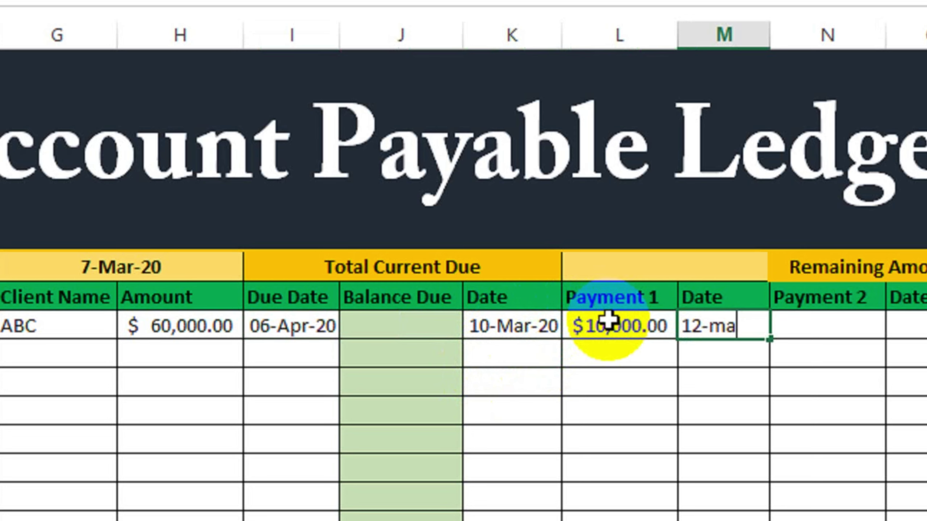
pyautogui.write('r-202')
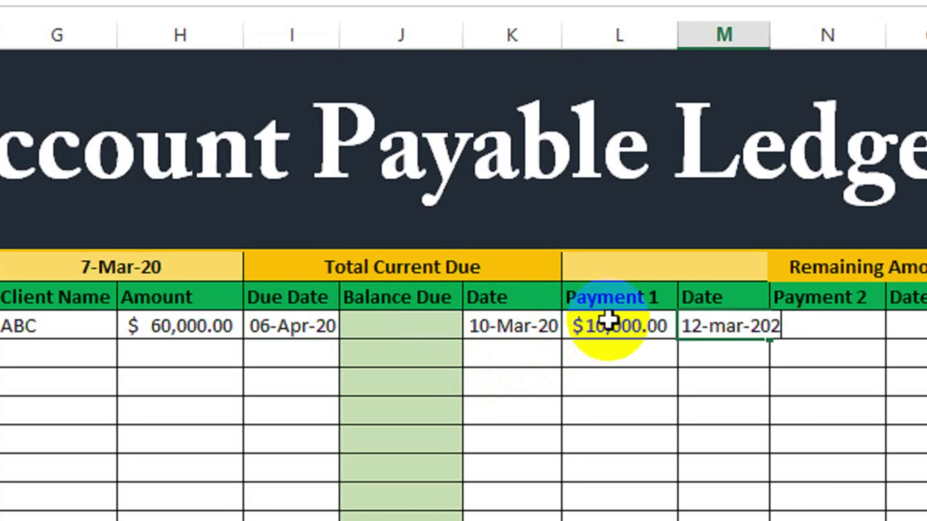
pyautogui.write('0')
pyautogui.press('Return')
pyautogui.hscroll(2, 744, 300)
pyautogui.click(717, 323)
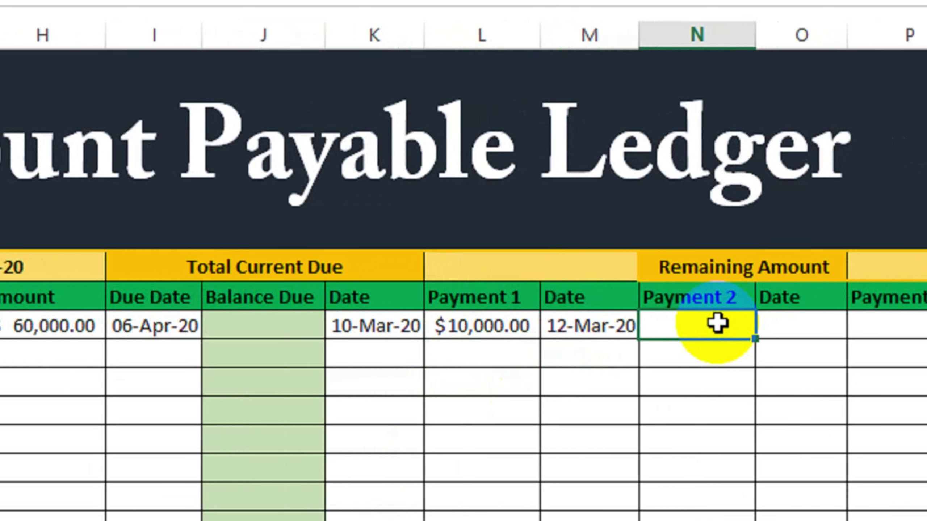
pyautogui.write('5000')
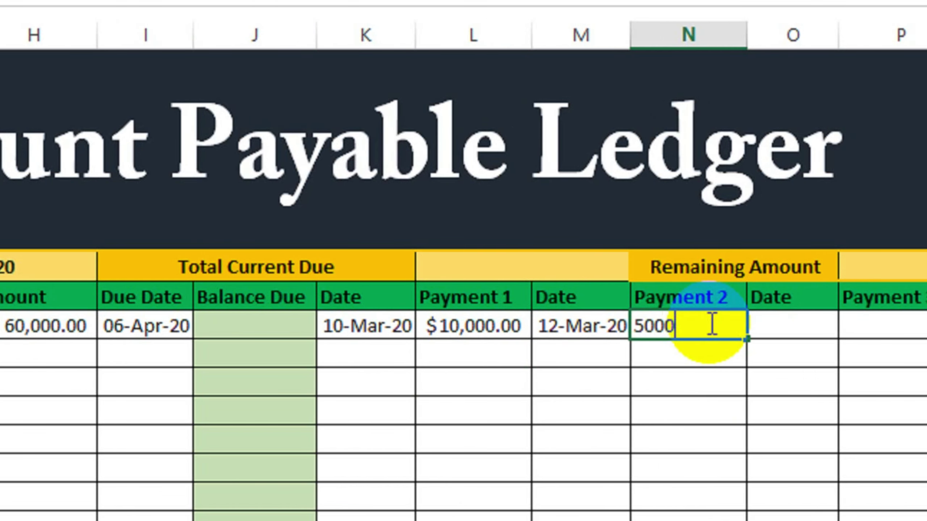
pyautogui.press('Tab')
# Step: Record the first row's third payment with the date 20-mar-20 and a Payment 3 amount of 12000
pyautogui.hscroll(2, 710, 325)
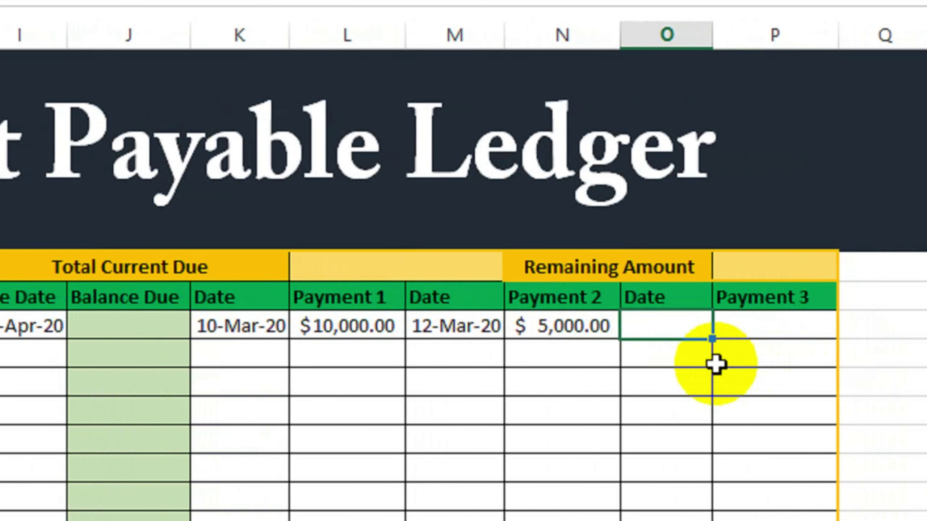
pyautogui.write('20')
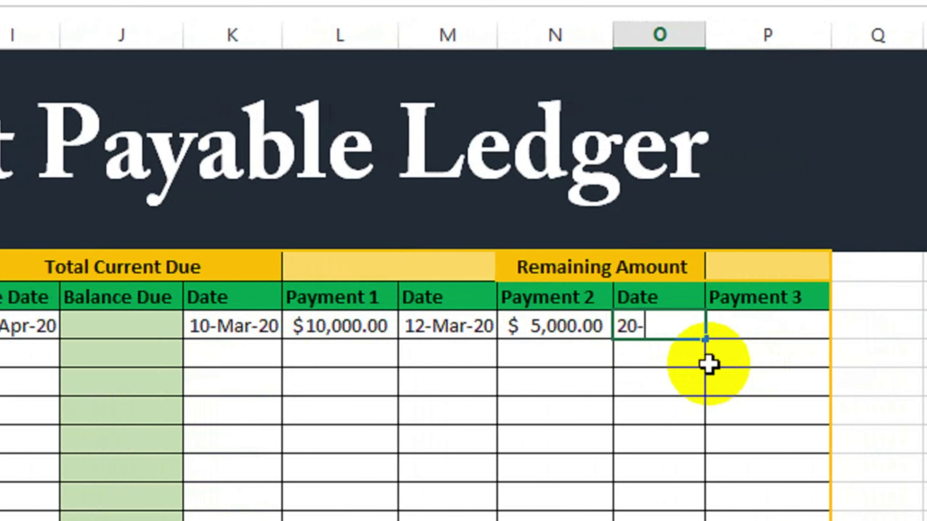
pyautogui.write('-mar')
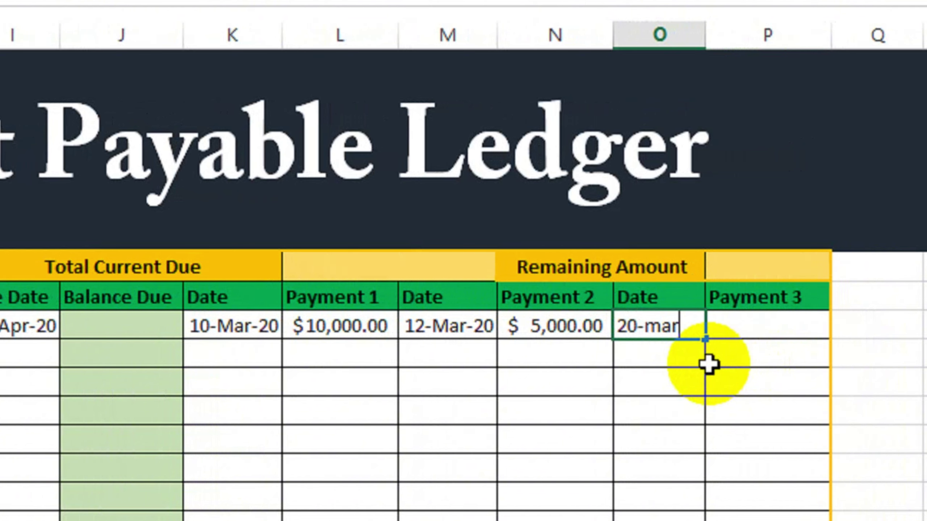
pyautogui.write('-20')
pyautogui.press('Return')
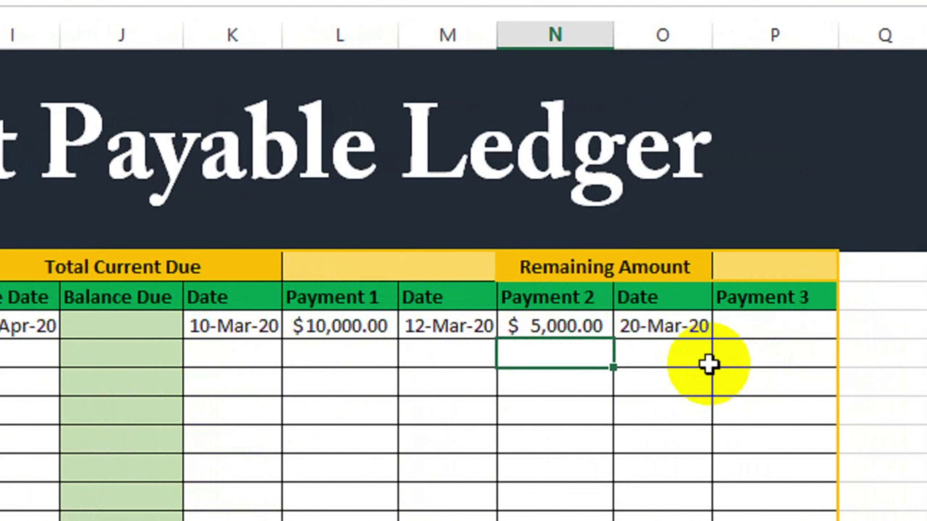
pyautogui.click(739, 333)
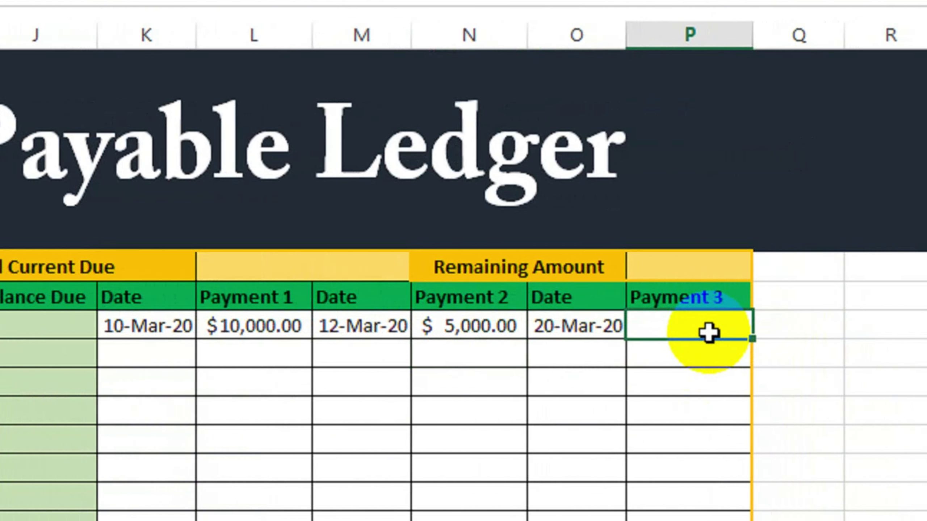
pyautogui.write('12000')
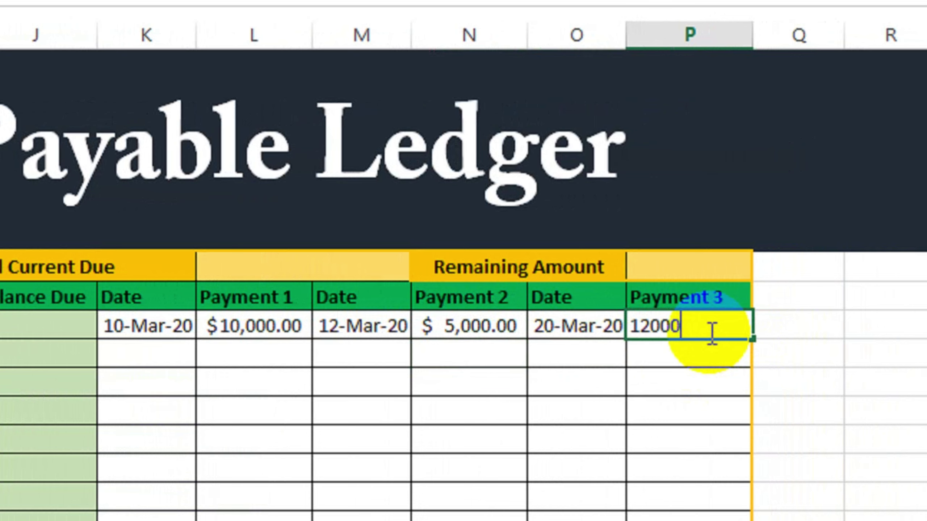
pyautogui.press('Return')
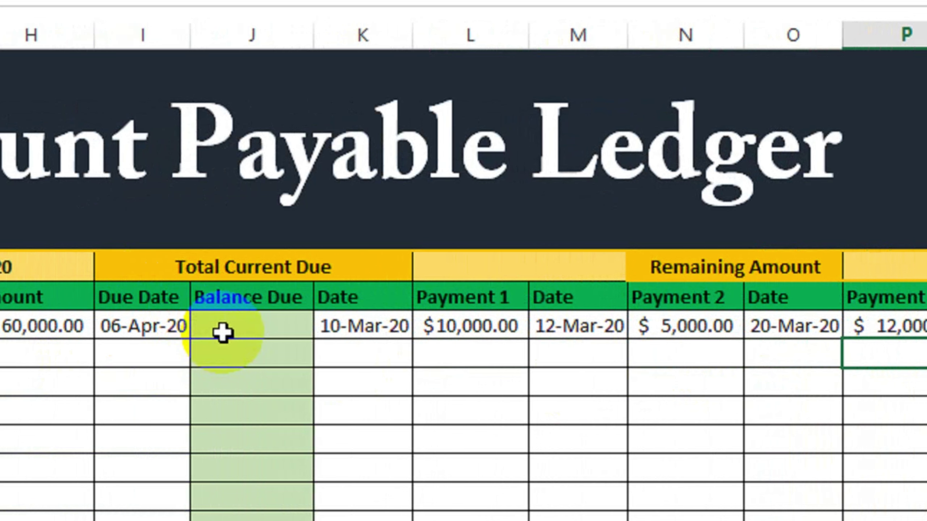
# Step: Calculate the first row's Balance Due as the amount minus all three payments with the formula =H10-sum(L10,N10,P10)
pyautogui.click(222, 333)
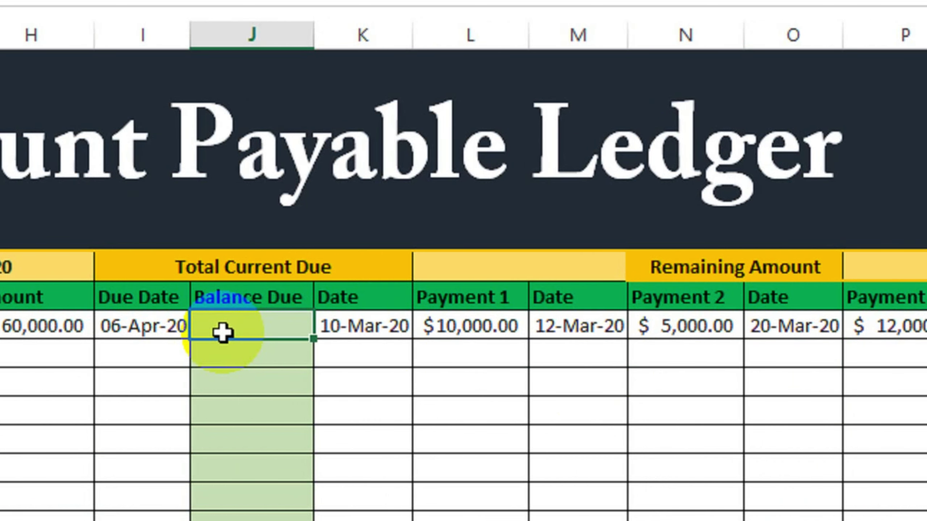
pyautogui.write('=')
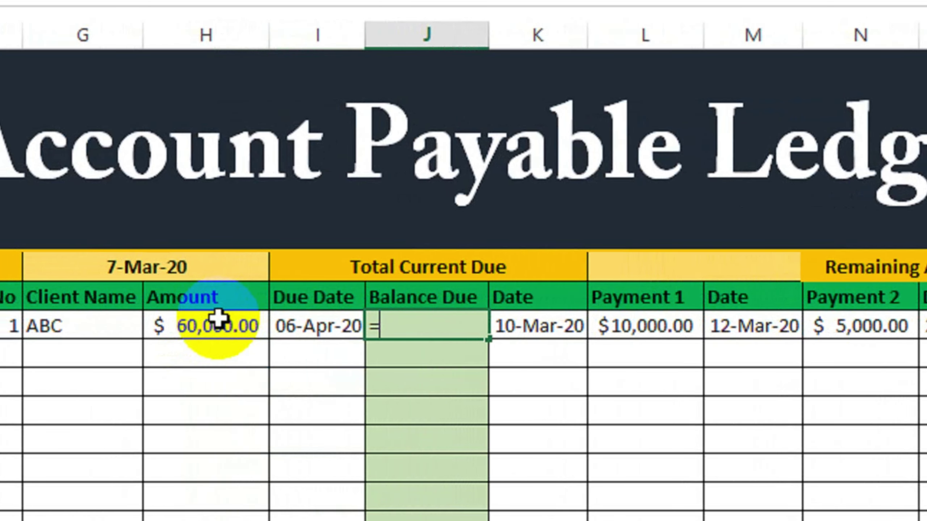
pyautogui.click(218, 321)
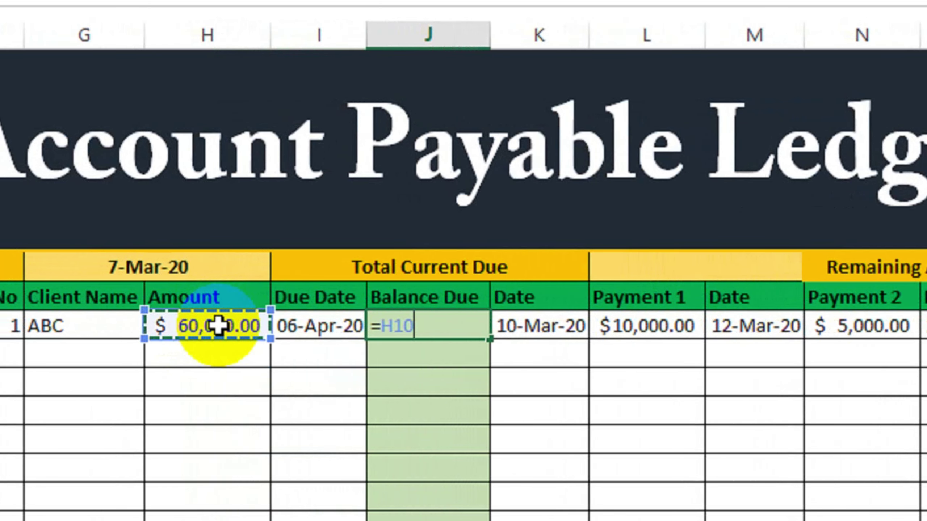
pyautogui.write('-sum')
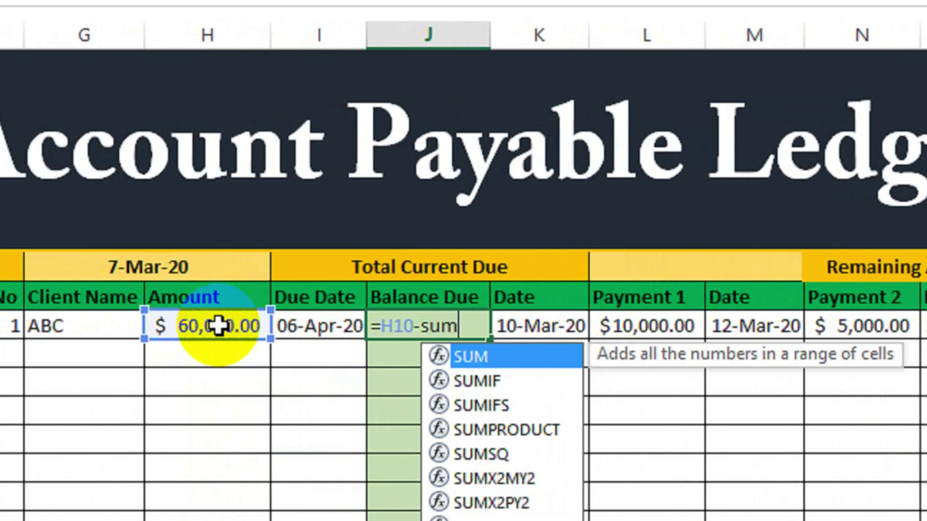
pyautogui.write('(')
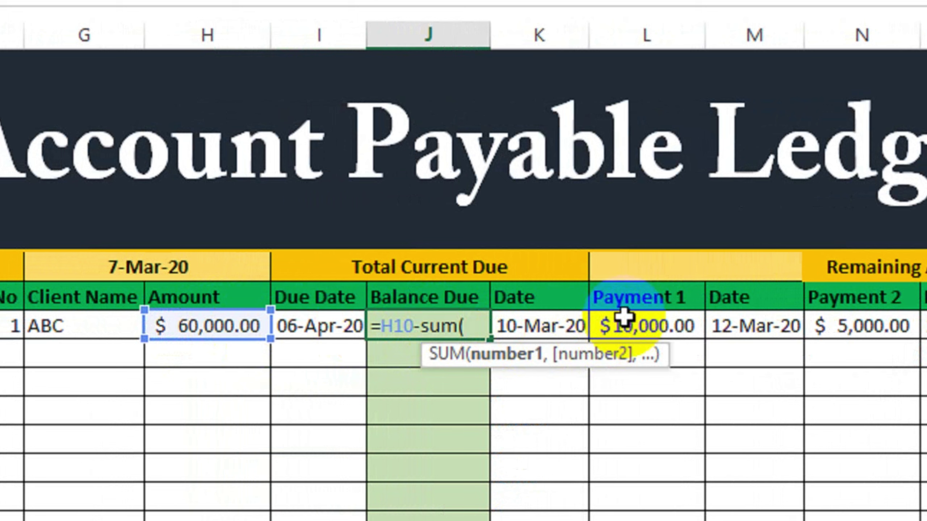
pyautogui.click(624, 331)
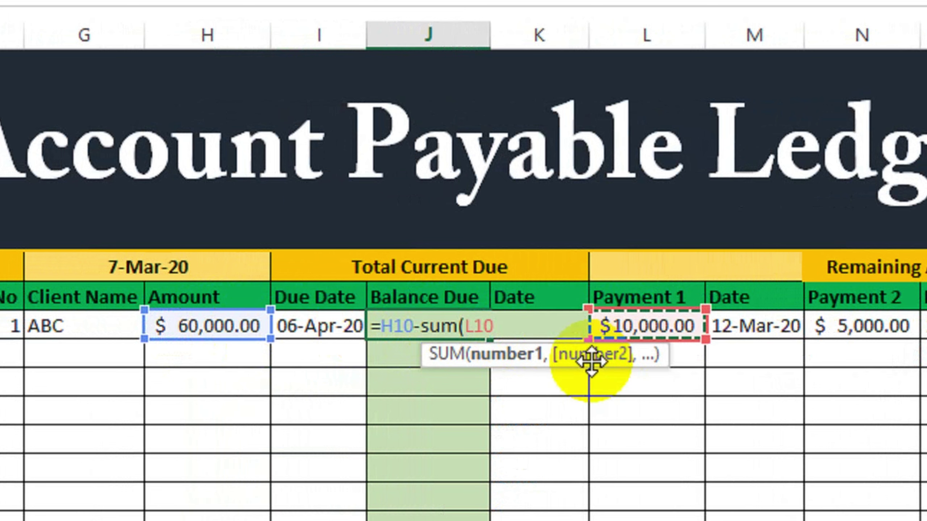
pyautogui.write(',')
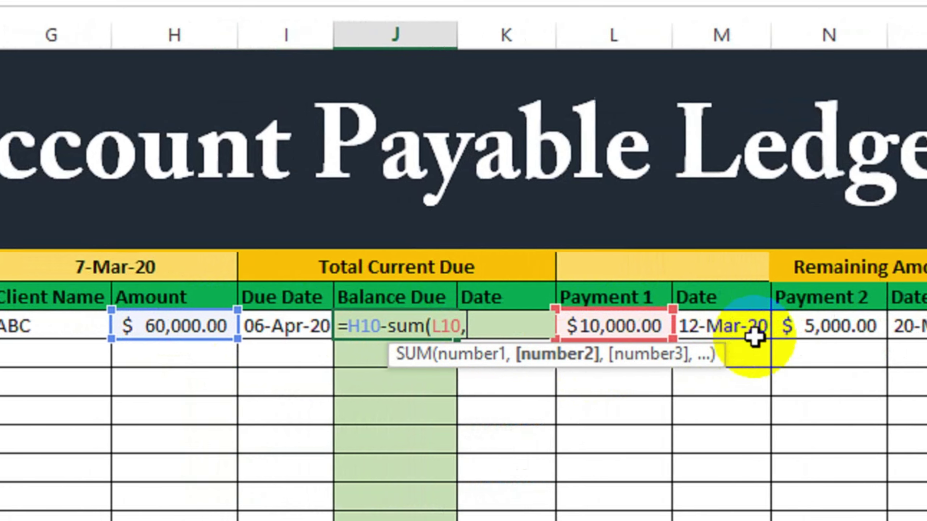
pyautogui.click(846, 326)
pyautogui.write(',')
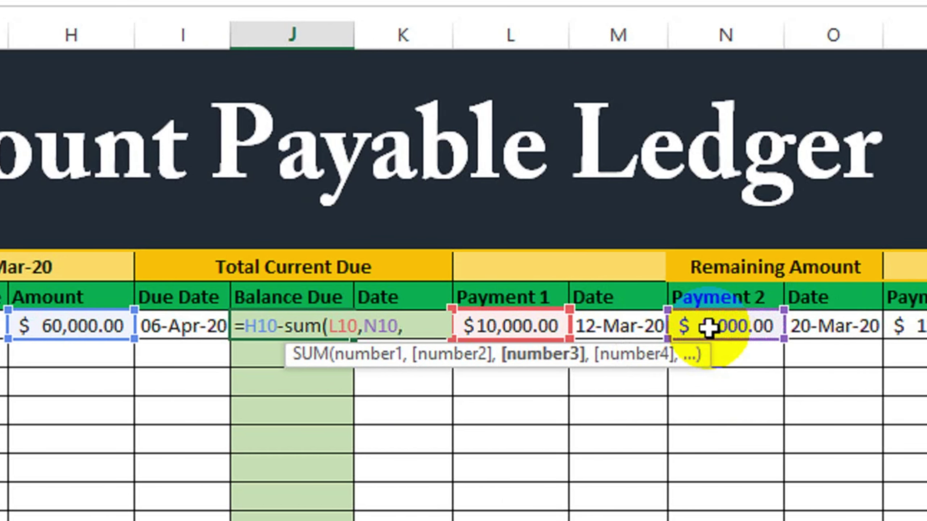
pyautogui.moveTo(926, 357); pyautogui.dragTo(926, 330)
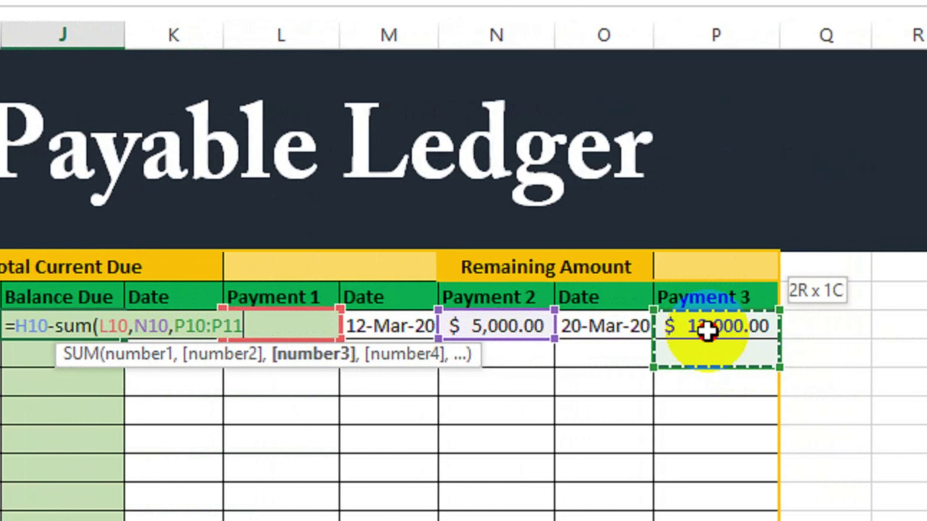
pyautogui.moveTo(706, 331); pyautogui.dragTo(706, 330)
pyautogui.write(')')
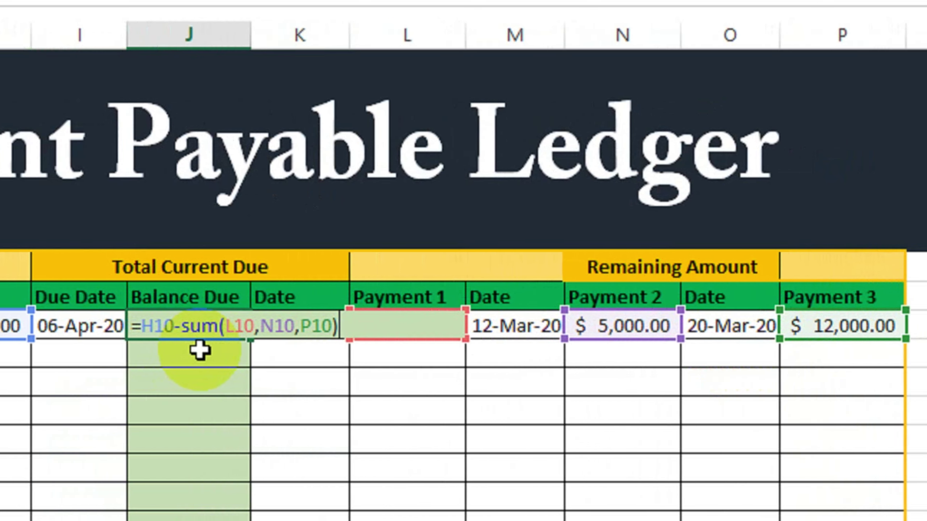
pyautogui.press('Return')
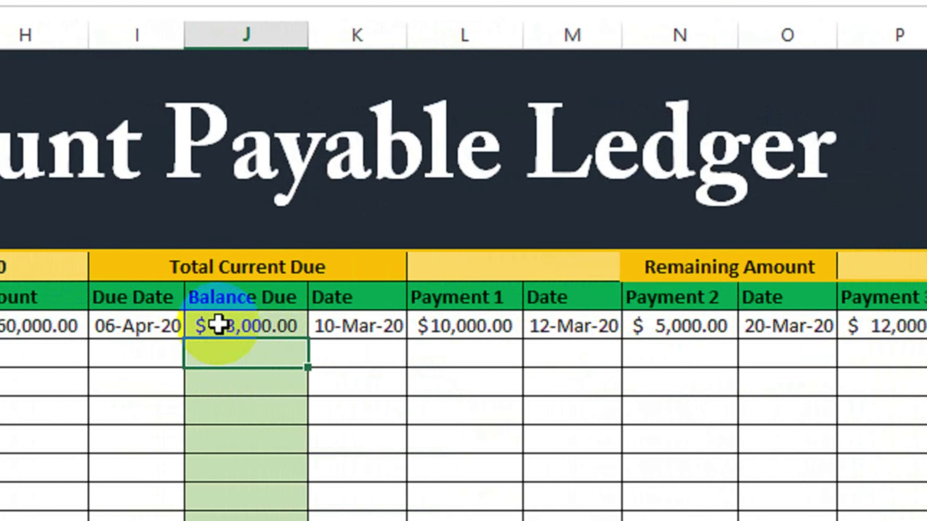
# Step: Enter 6-Ap-2020 as the invoice date in the second ledger row
pyautogui.click(218, 361)
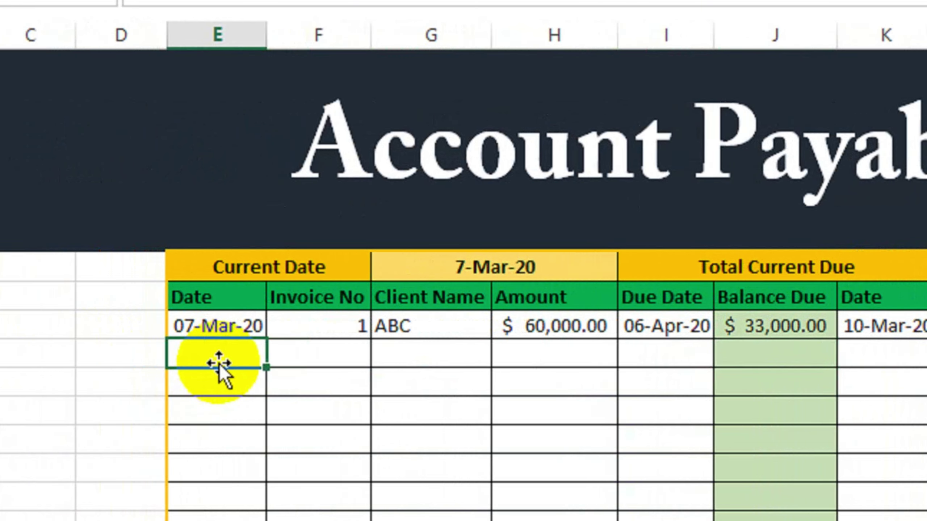
pyautogui.write('6-Ap-2020')
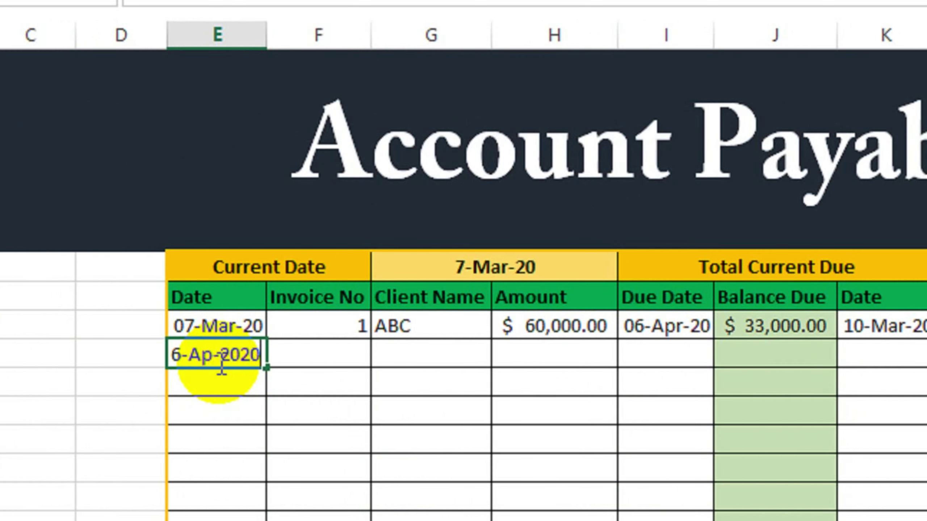
pyautogui.press('Tab')
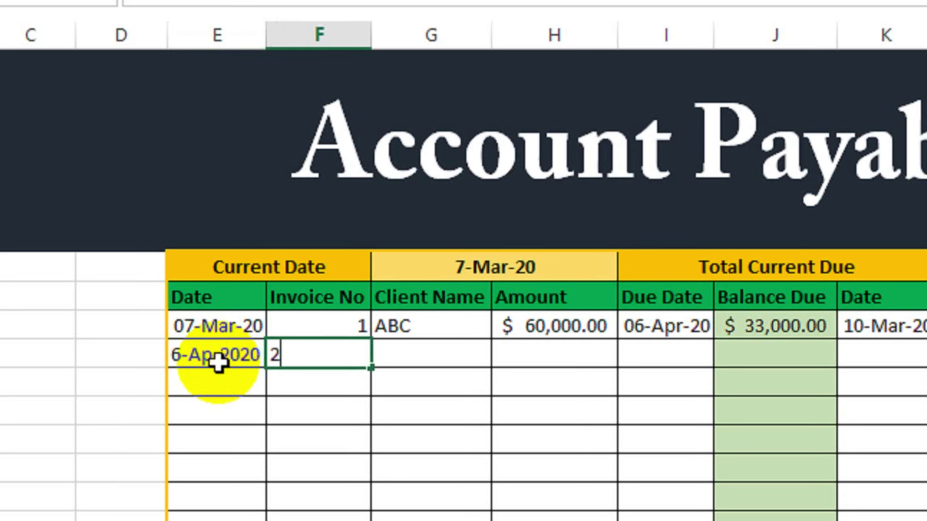
# Step: Fill in the second ledger row with invoice number 2, client name ZXC and an amount of 100000
pyautogui.press('Tab')
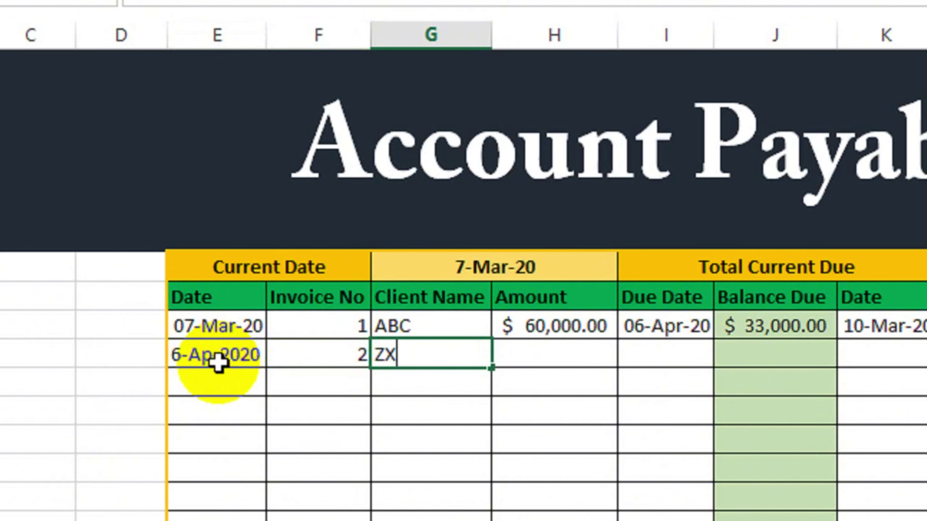
pyautogui.press('Tab')
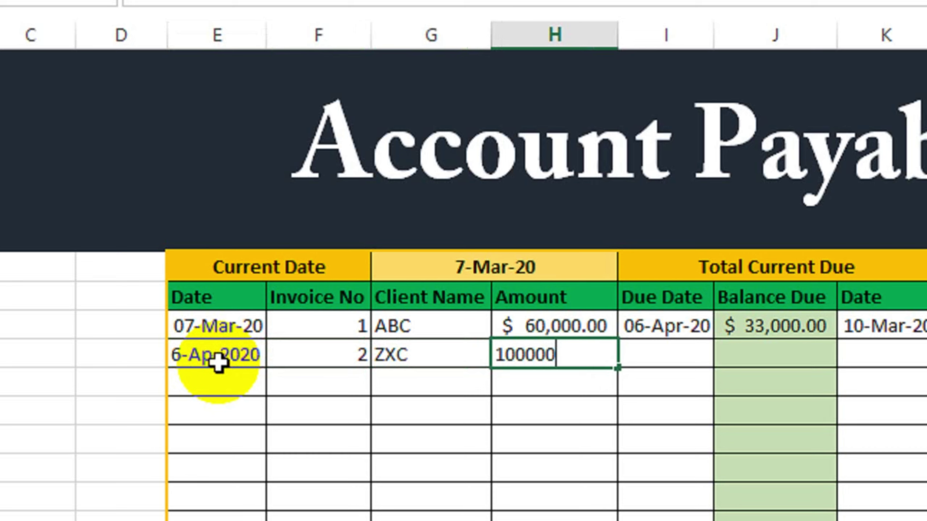
pyautogui.press('Tab')
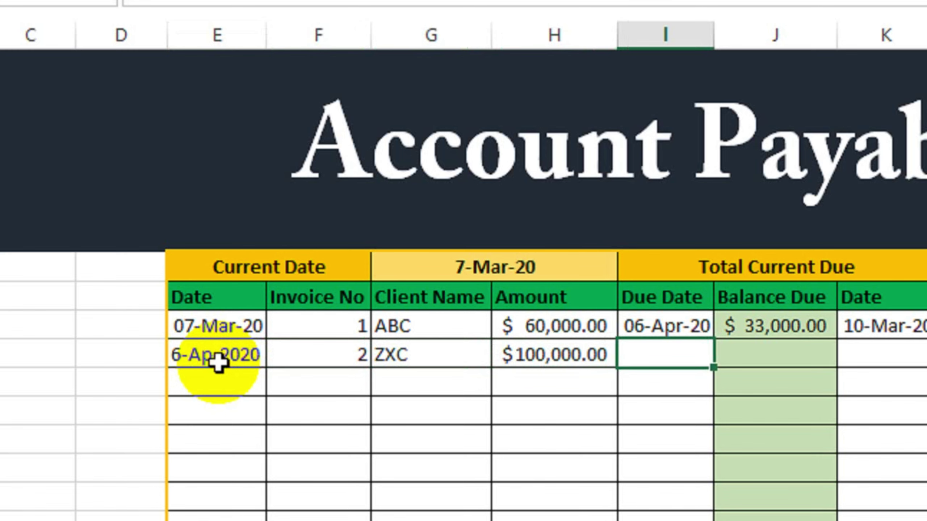
# Step: Calculate the second row's Due Date as 50 days after its invoice date with the formula =E11+50
pyautogui.write('=')
pyautogui.click(218, 363)
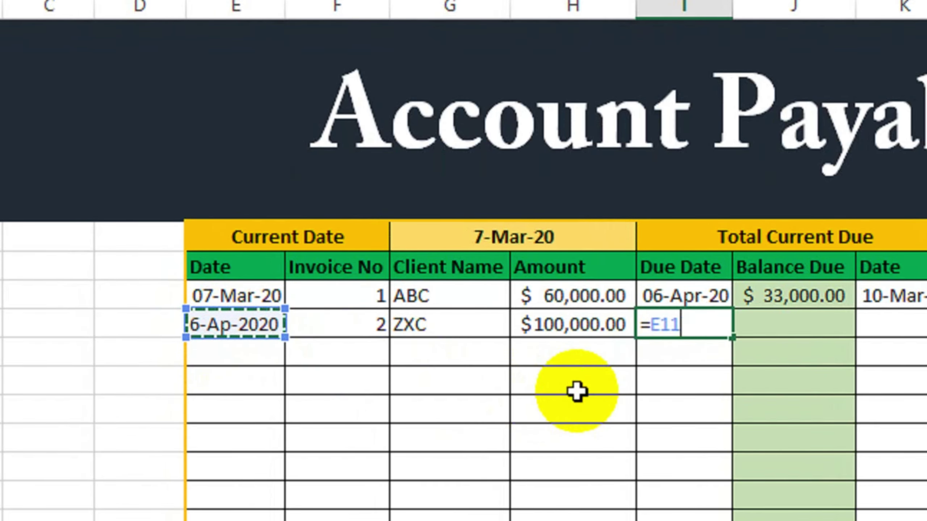
pyautogui.write('+')
pyautogui.press('Return')
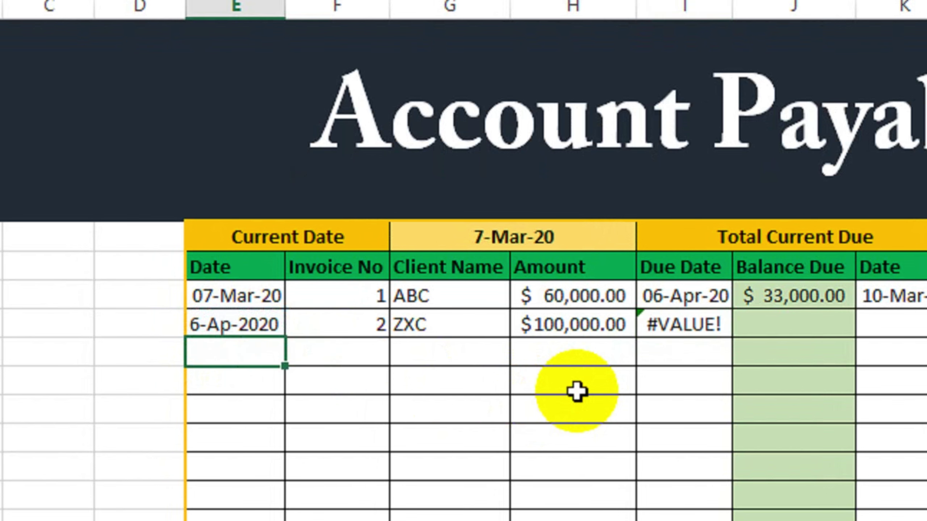
pyautogui.doubleClick(596, 326)
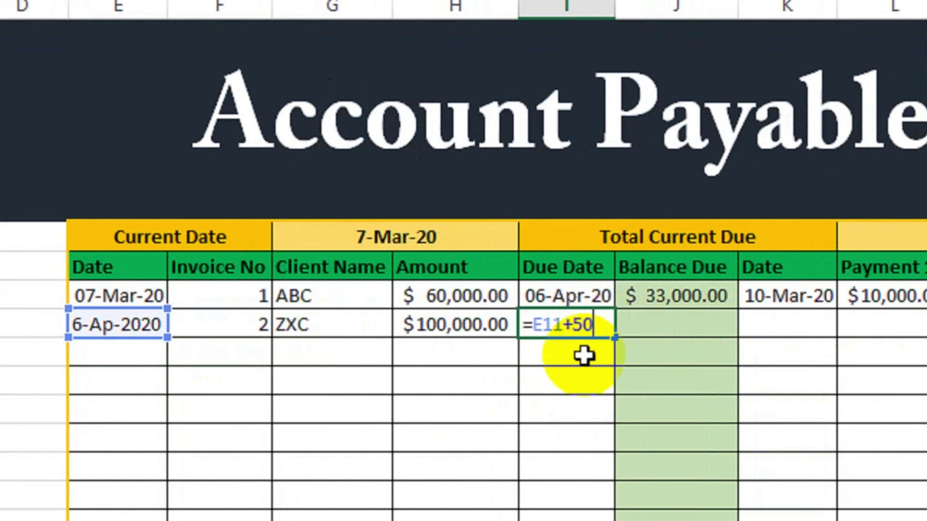
pyautogui.press('Return')
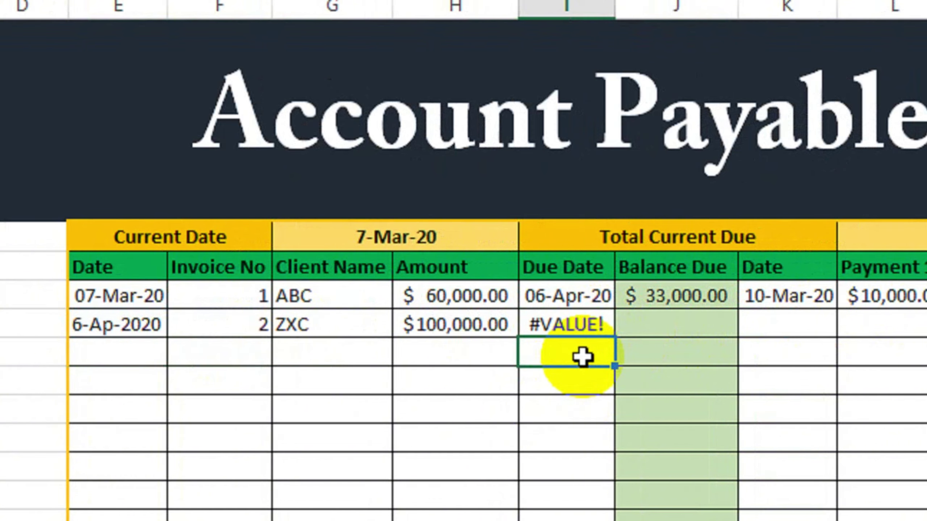
# Step: Correct the month in the second row's invoice date so that it reads 6-Apr-2020
pyautogui.click(608, 131)
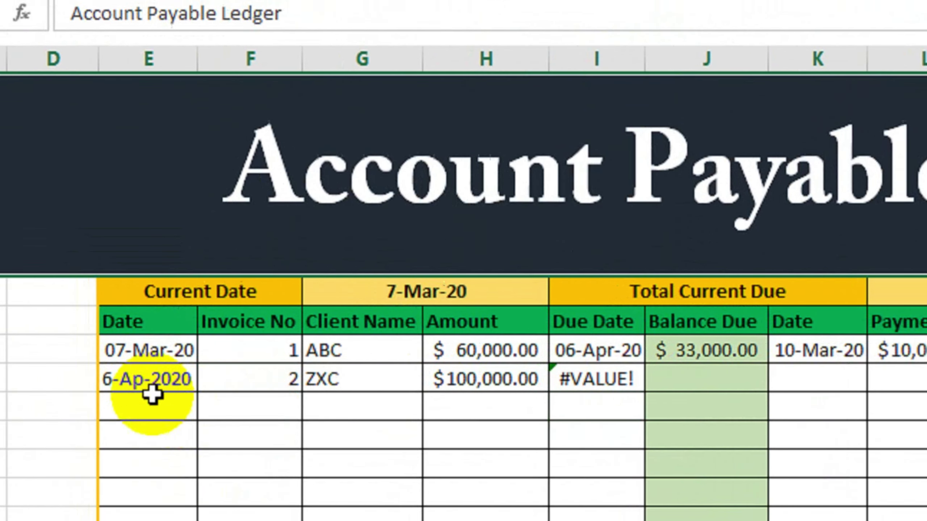
pyautogui.doubleClick(114, 435)
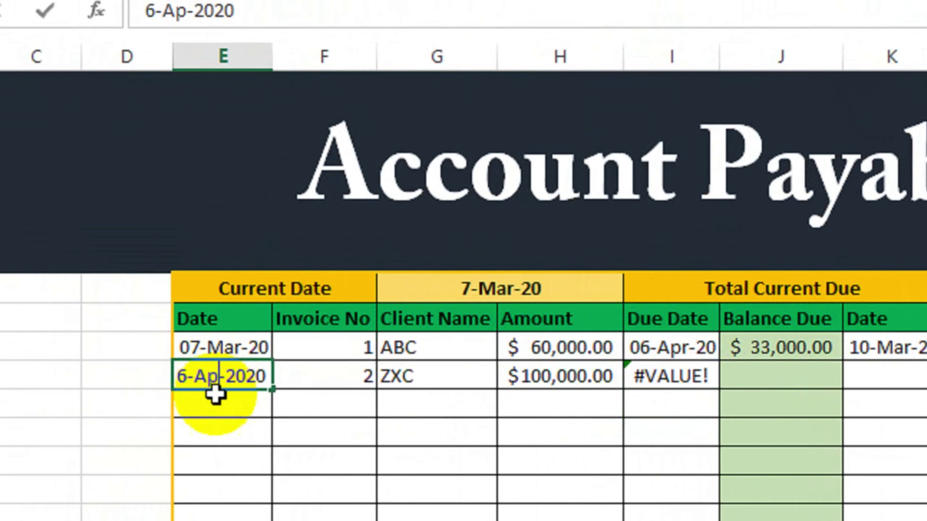
pyautogui.write('r')
pyautogui.press('Return')
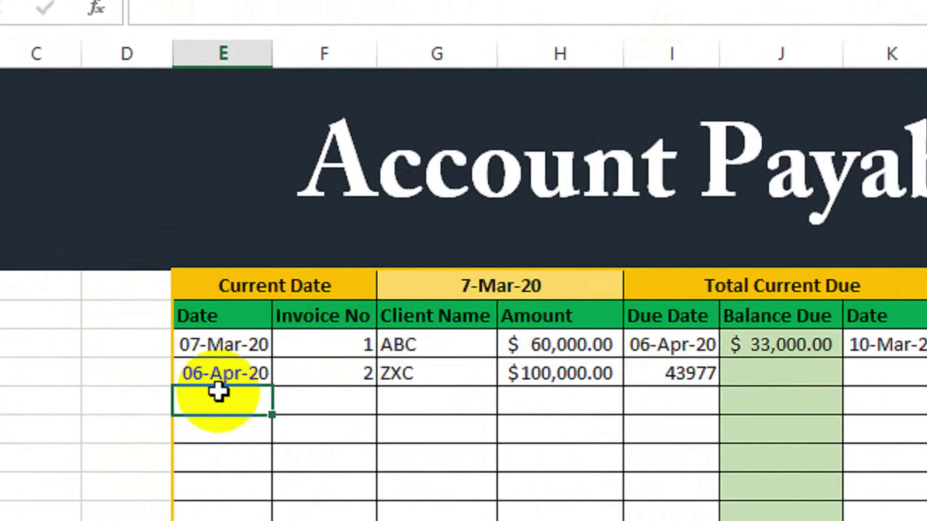
# Step: Format the second row's Due Date cell as a date of the 14-Mar-12 type
pyautogui.click(665, 363)
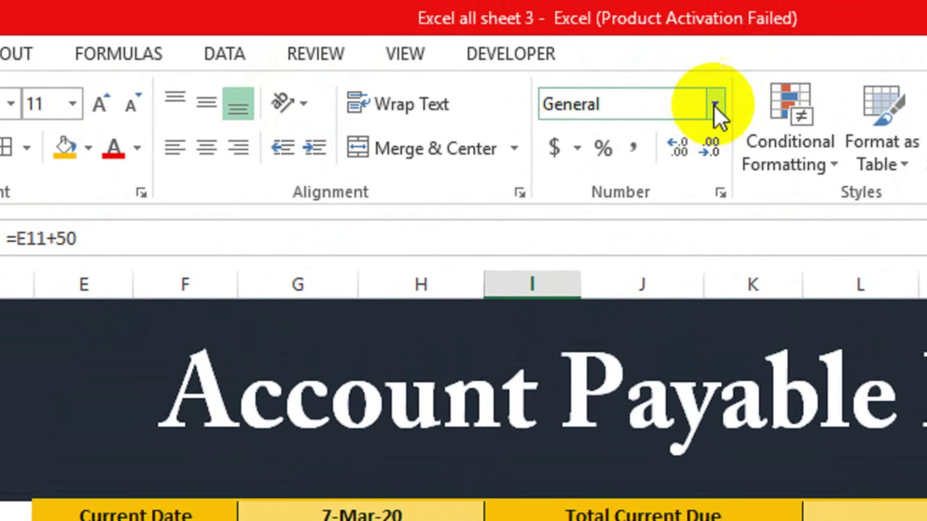
pyautogui.click(713, 105)
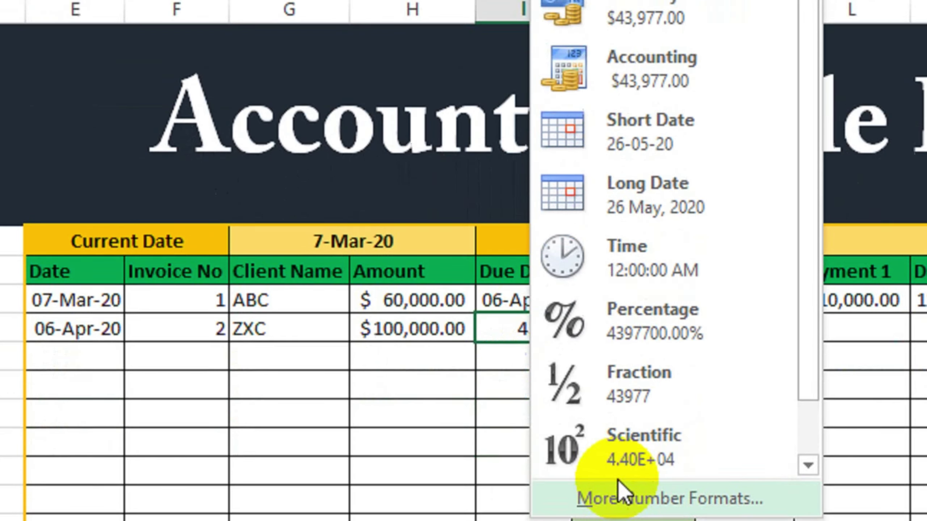
pyautogui.click(614, 420)
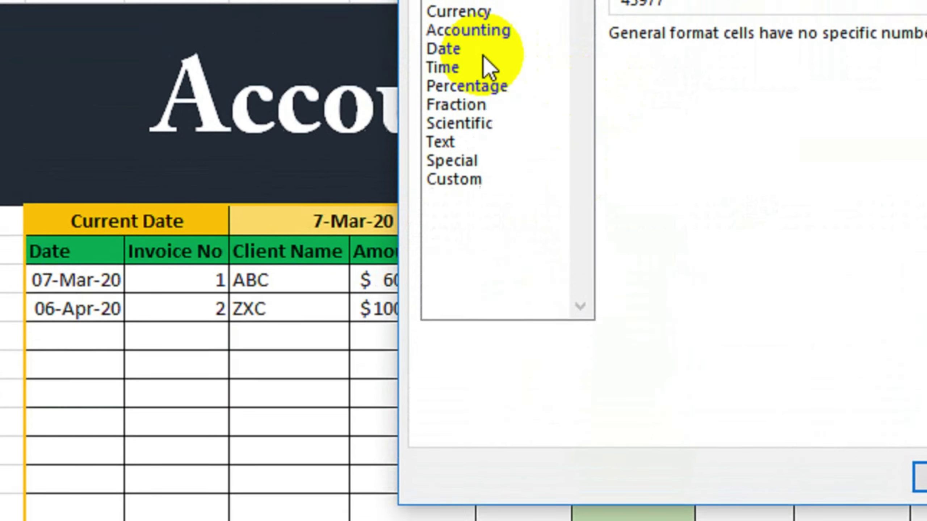
pyautogui.click(460, 3)
pyautogui.click(690, 244)
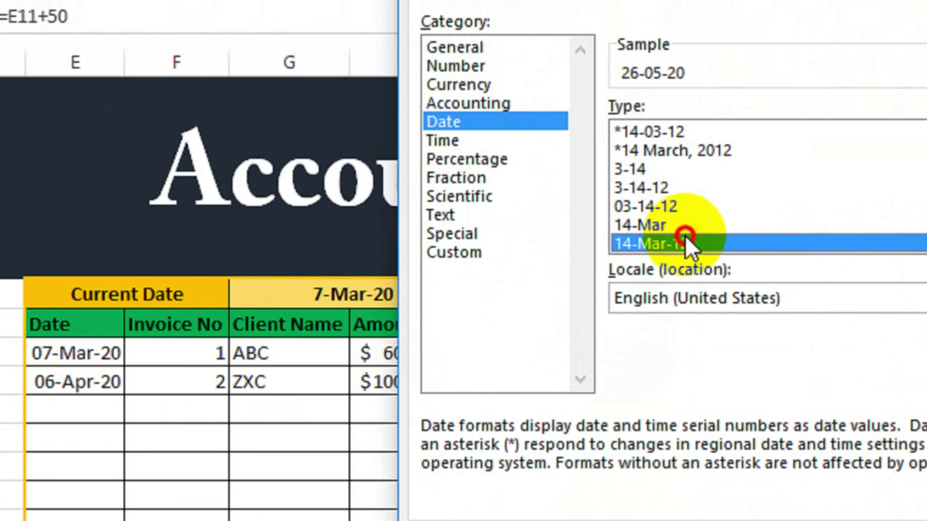
pyautogui.click(726, 420)
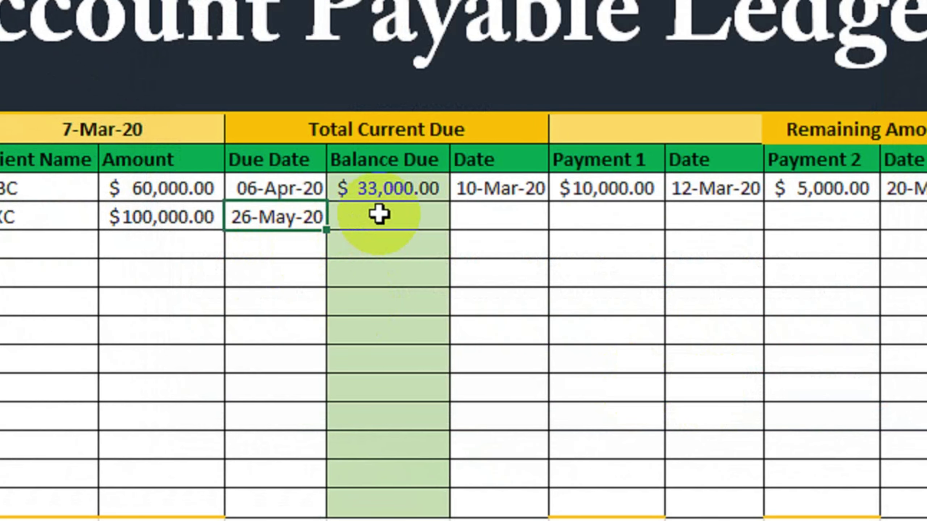
# Step: Copy the first row's Balance Due formula down through the last row of the ledger table
pyautogui.click(379, 215)
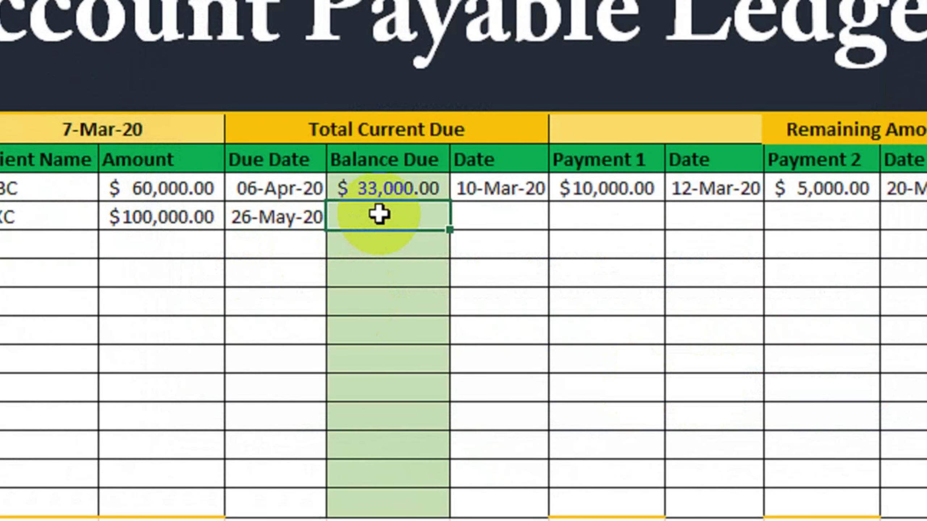
pyautogui.click(424, 193)
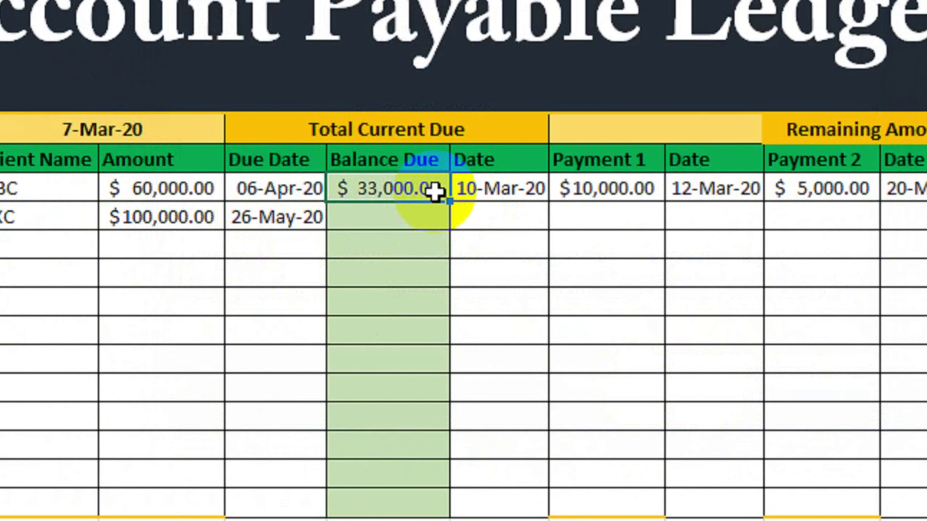
pyautogui.moveTo(450, 201); pyautogui.dragTo(441, 520)
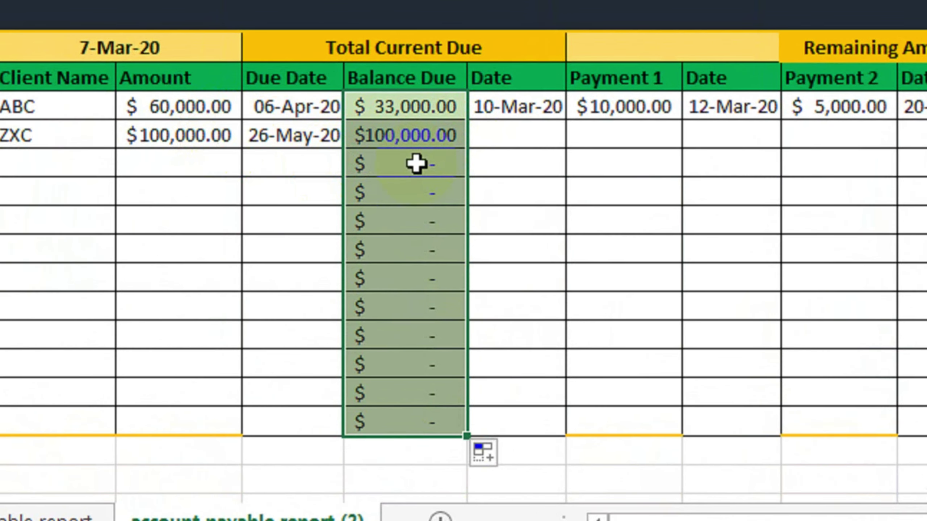
# Step: Enter the second row's three payment dates as 8-apr-2020, 15-apr-2020 and 25-apr-2020
pyautogui.click(528, 136)
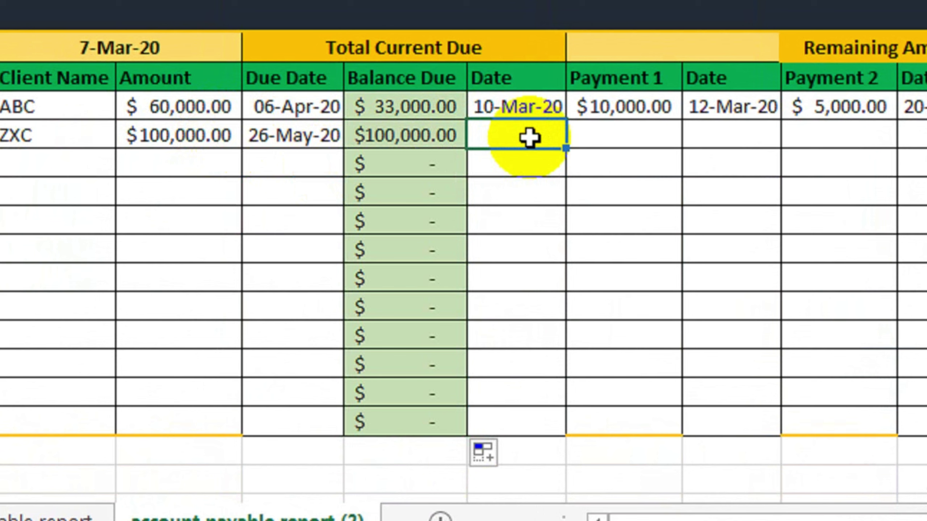
pyautogui.write('8-apr-2020')
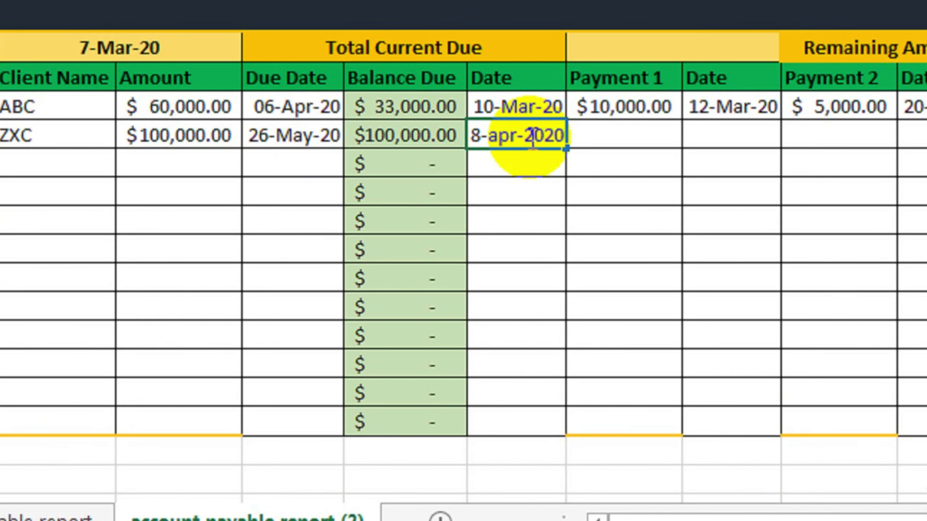
pyautogui.press('Tab')
pyautogui.press('Tab')
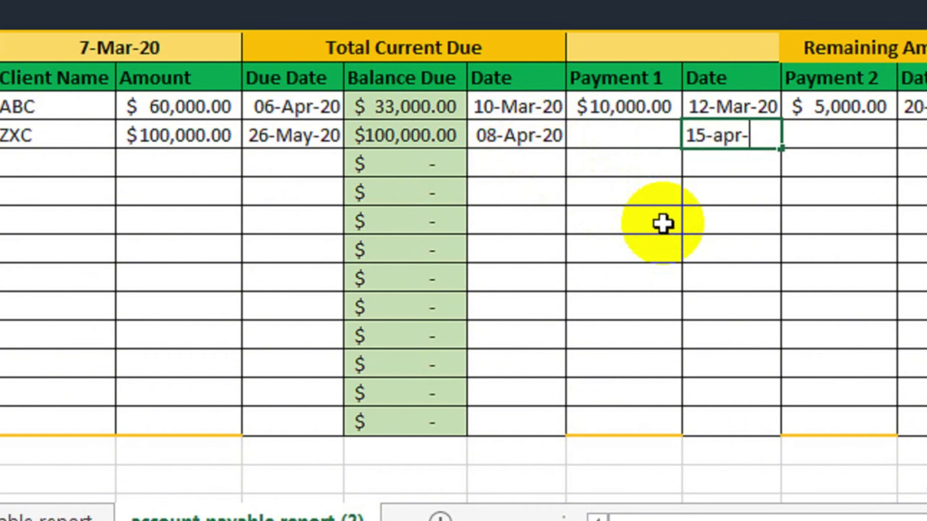
pyautogui.write('15-apr-2020')
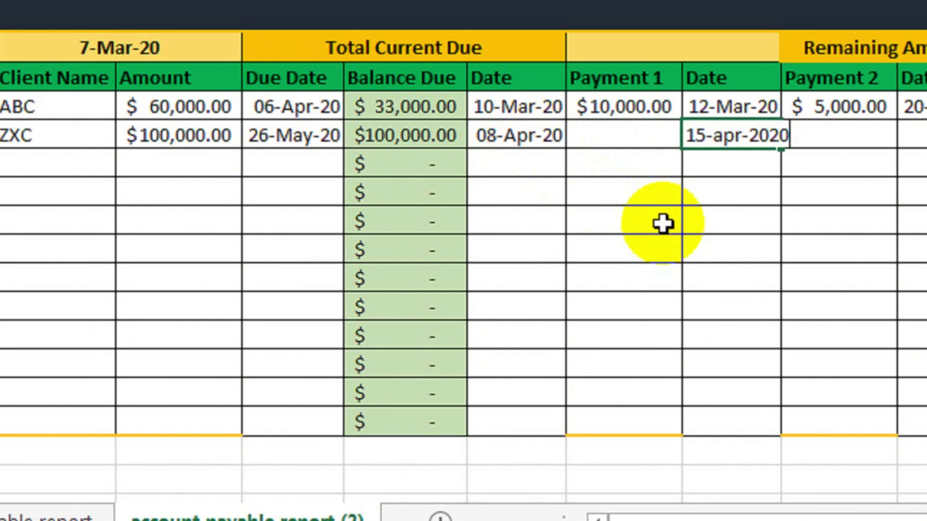
pyautogui.press('Tab')
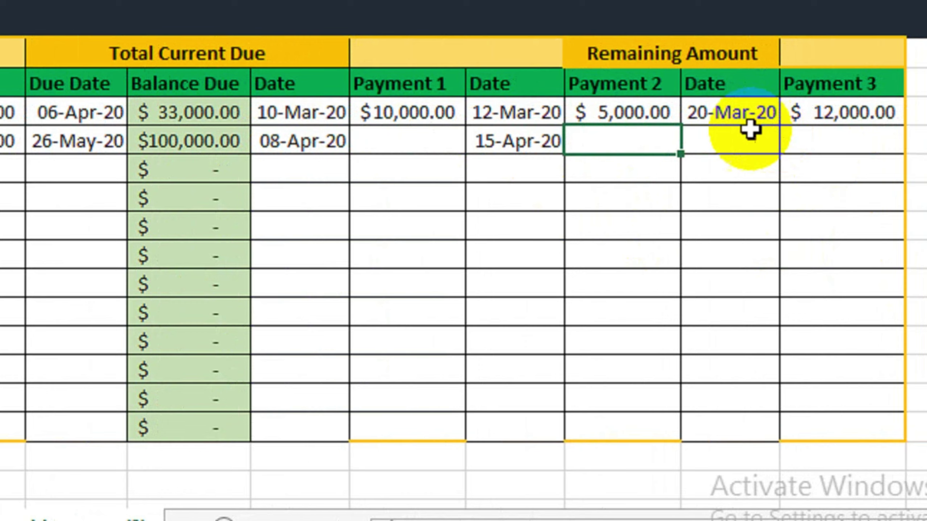
pyautogui.click(718, 140)
pyautogui.write('25-apr-')
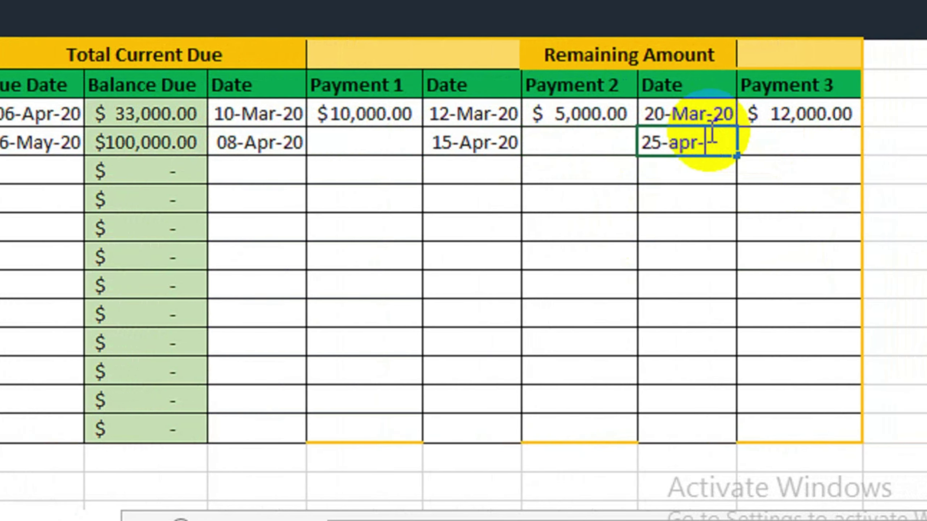
pyautogui.write('2020')
pyautogui.press('Return')
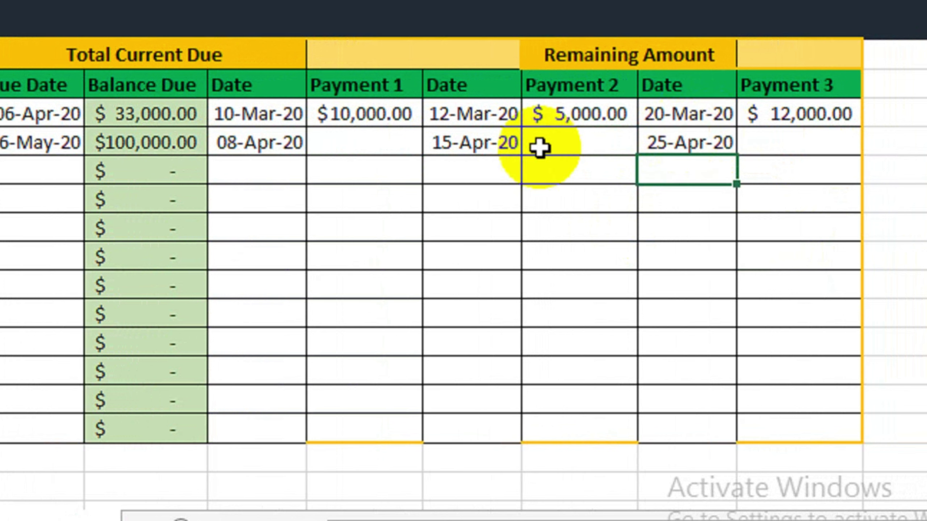
# Step: Enter the second row's payments as 15000 for Payment 1, 20000 for Payment 2 and 6000 for Payment 3
pyautogui.click(356, 135)
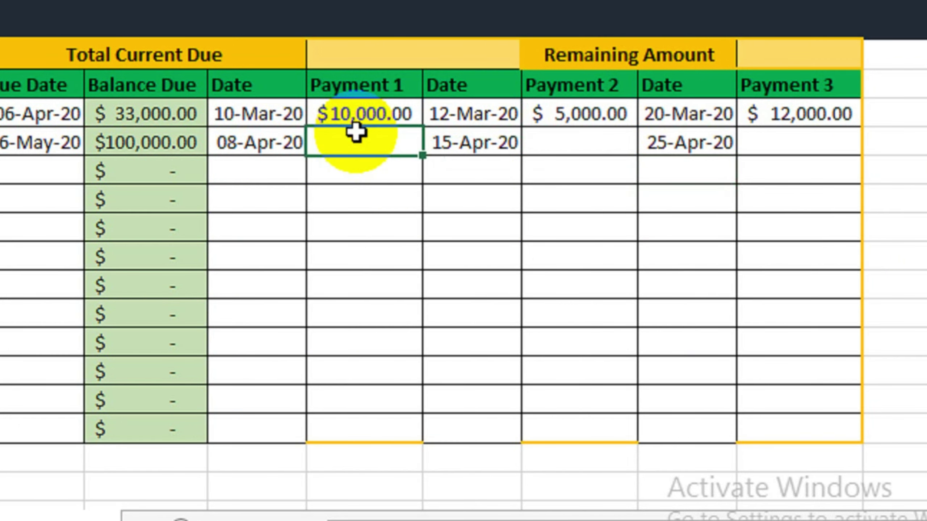
pyautogui.write('1500')
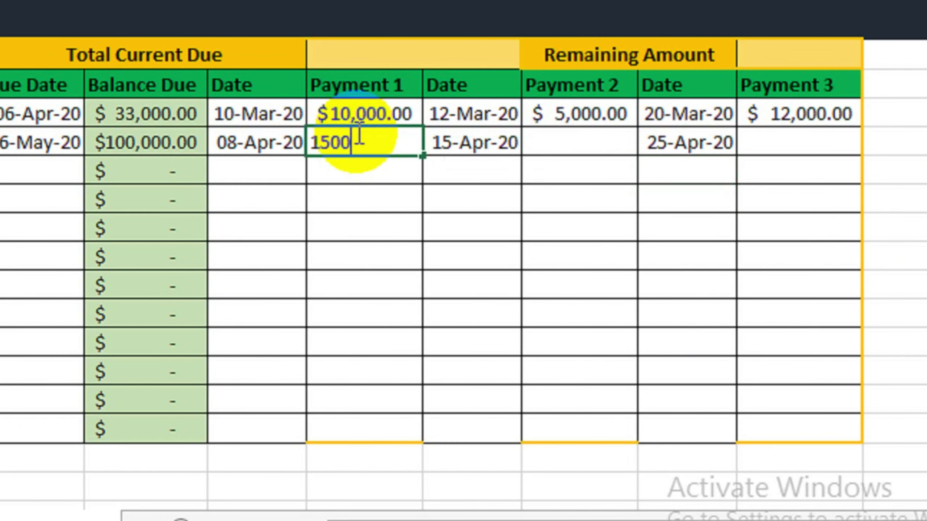
pyautogui.press('Tab')
pyautogui.press('Tab')
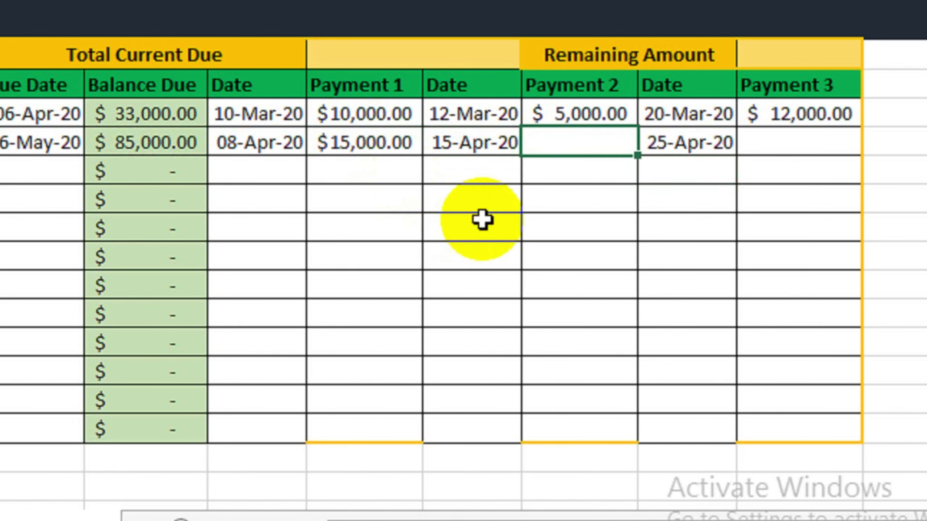
pyautogui.write('20000')
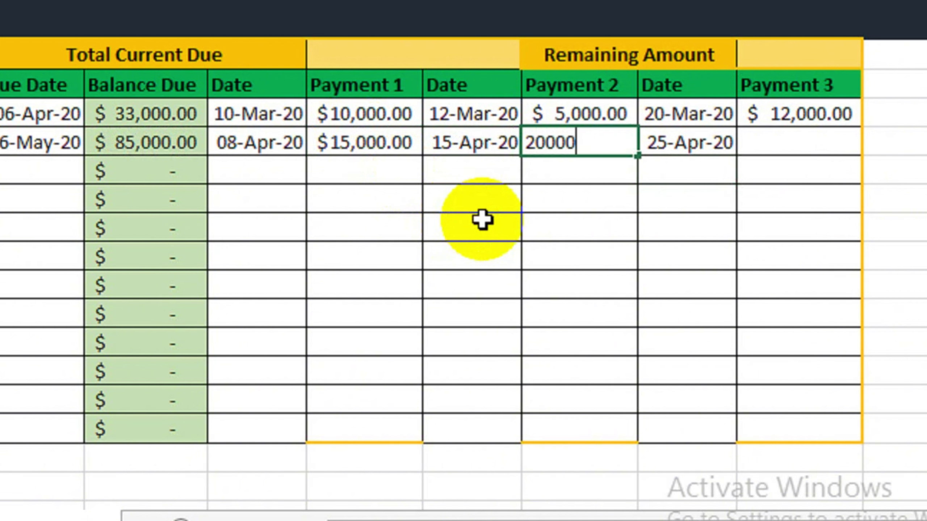
pyautogui.press('Tab')
pyautogui.press('Tab')
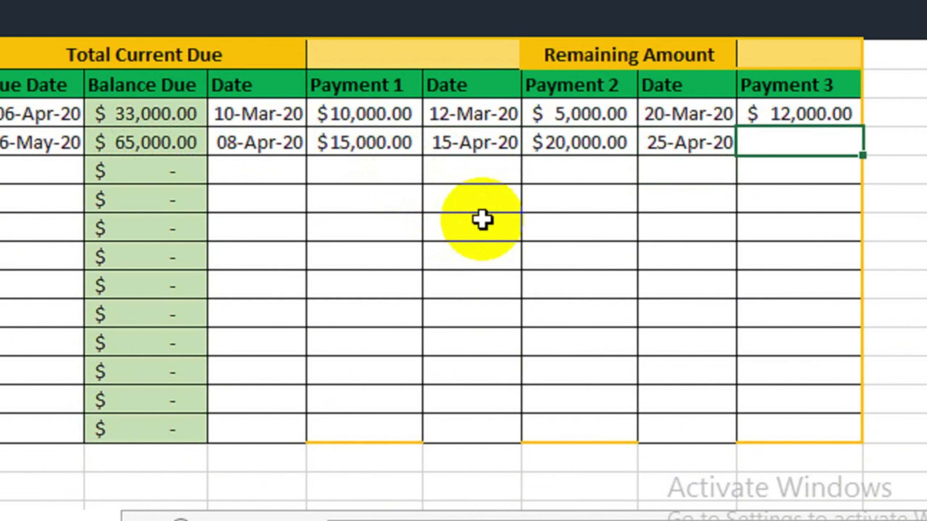
pyautogui.write('6000')
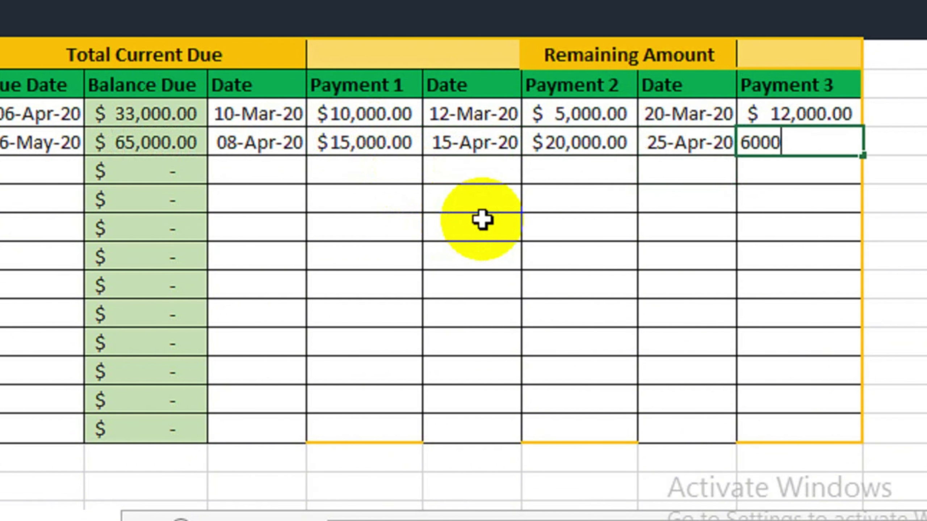
pyautogui.press('Return')
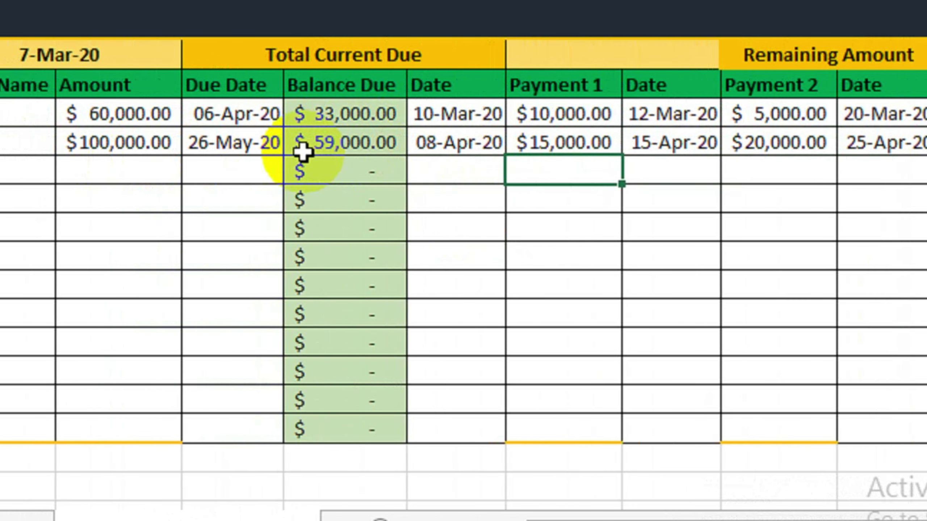
pyautogui.click(361, 149)
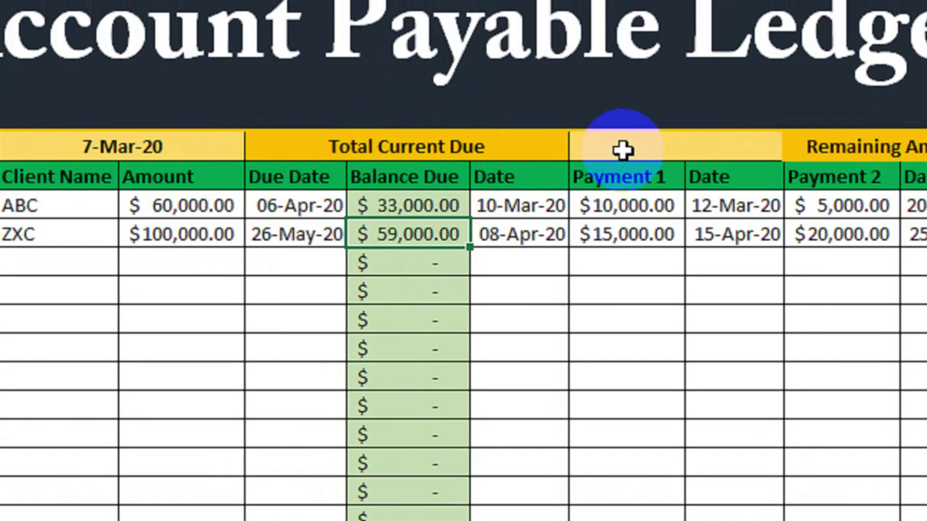
# Step: Start a SUM formula in the empty cell beside Total Current Due, adding the Balance Due values from J10 downward
pyautogui.click(644, 146)
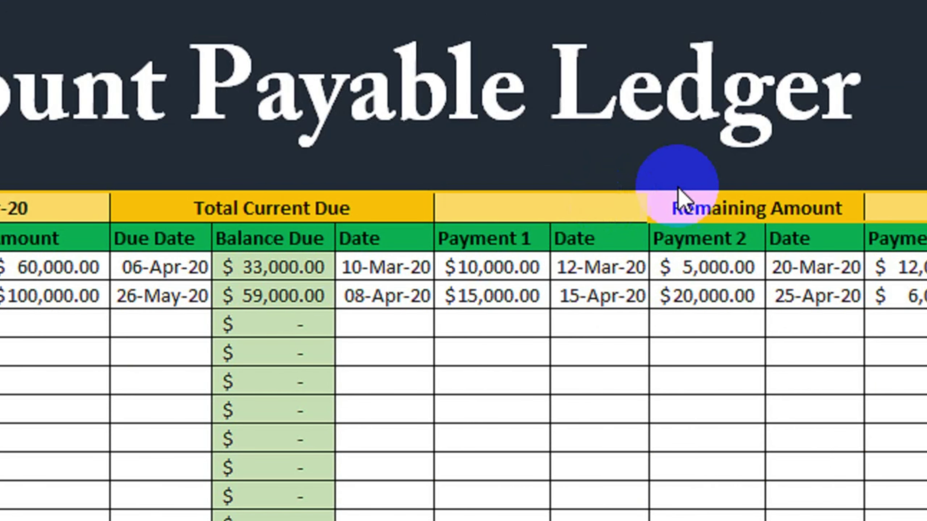
pyautogui.click(562, 207)
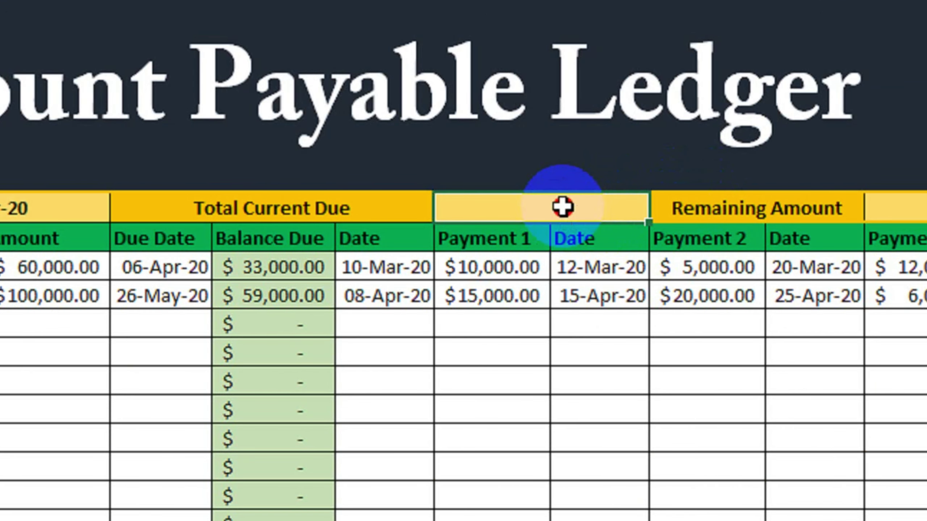
pyautogui.write('=sum(')
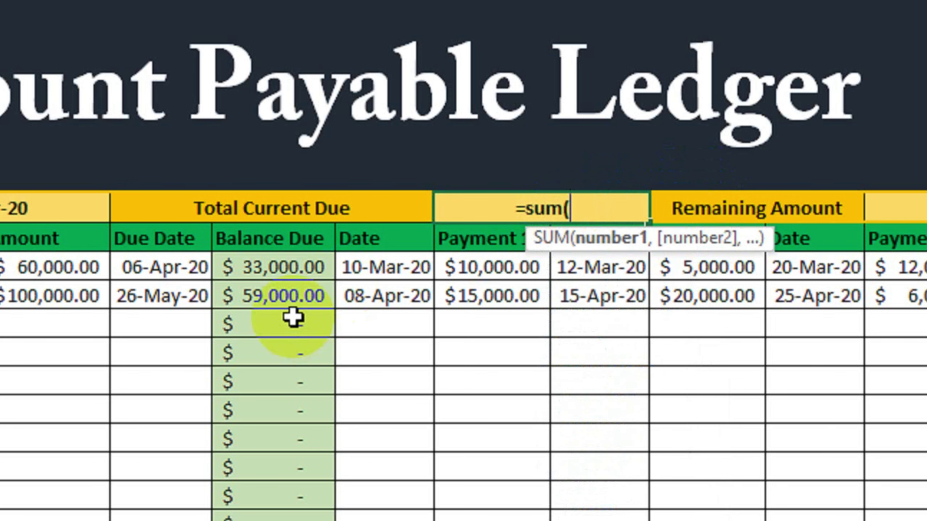
pyautogui.click(297, 269)
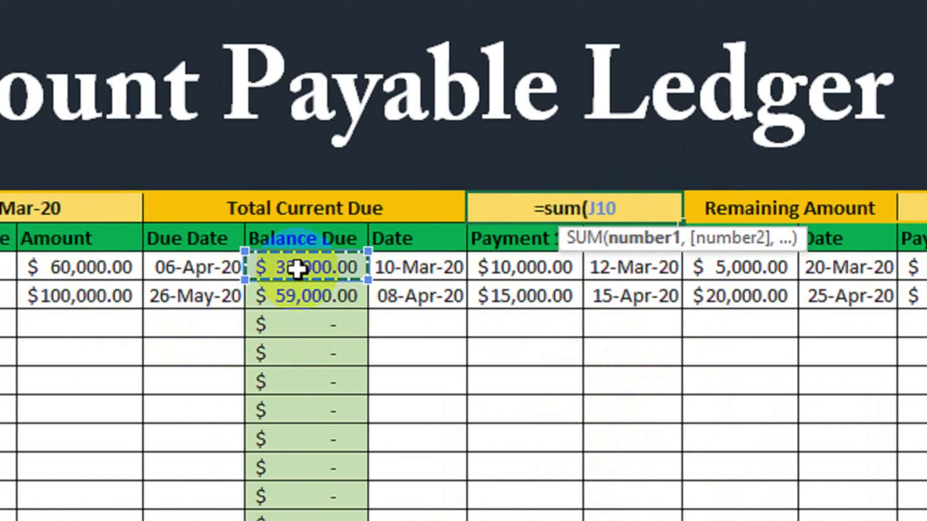
pyautogui.hotkey('shift', 'Down')
pyautogui.hotkey('shift', 'Down')
pyautogui.hotkey('shift', 'Down')
pyautogui.hotkey('shift', 'Down')
pyautogui.hotkey('shift', 'Down')
pyautogui.hotkey('shift', 'Down')
pyautogui.hotkey('shift', 'Down')
pyautogui.hotkey('shift', 'Down')
pyautogui.hotkey('shift', 'Down')
pyautogui.hotkey('shift', 'Down')
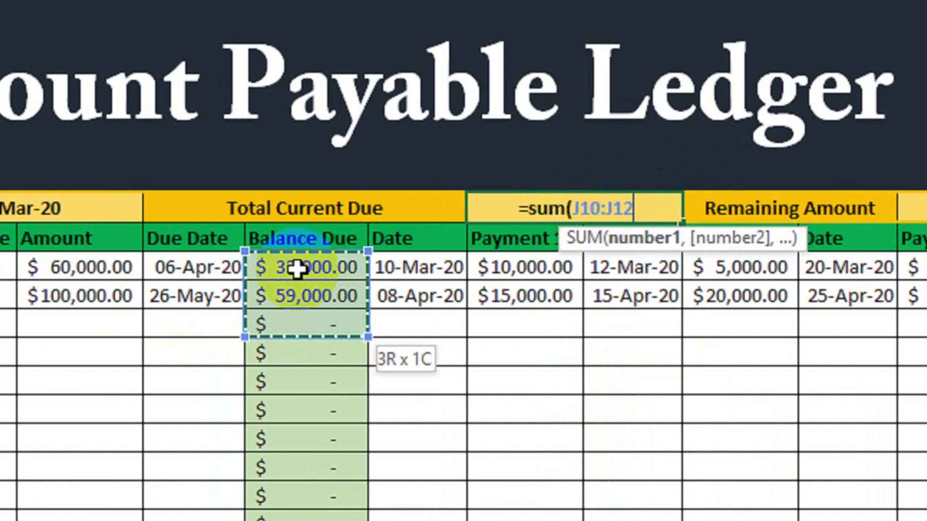